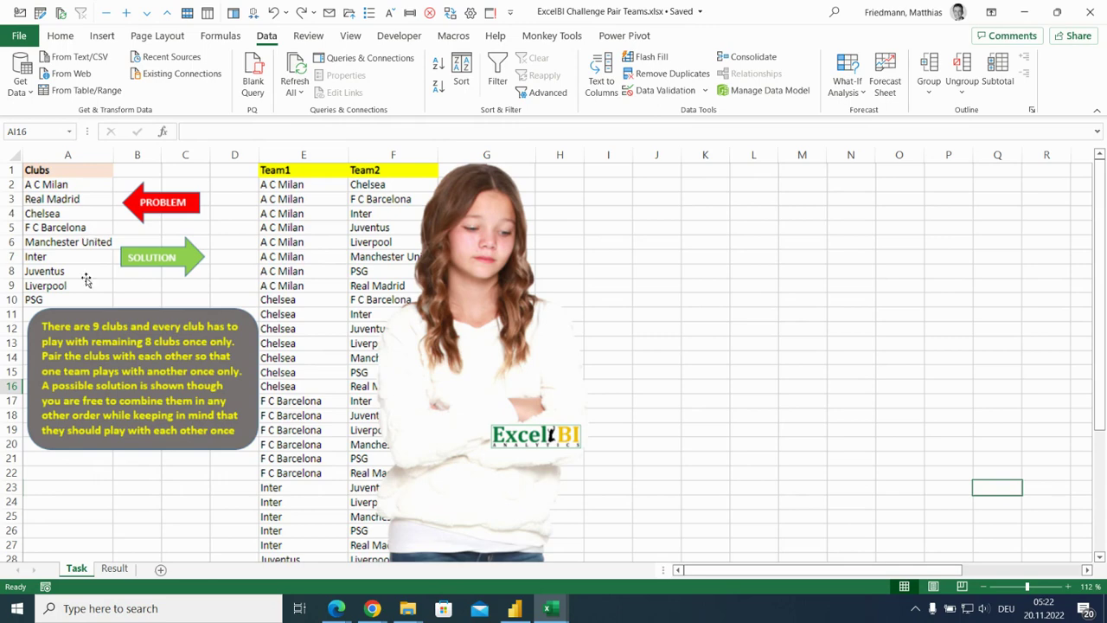
Examine the club list on the Result sheet and the A C Milan pairings in the Team1 and Team2 columns.
left_click(115, 568)
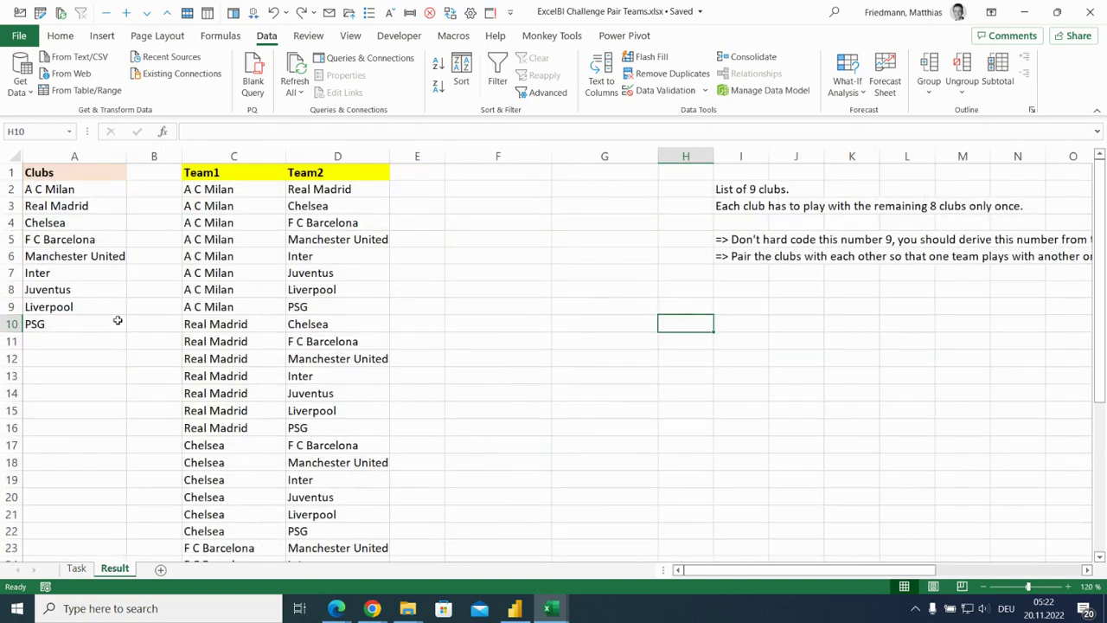
left_click_drag(112, 324, 104, 189)
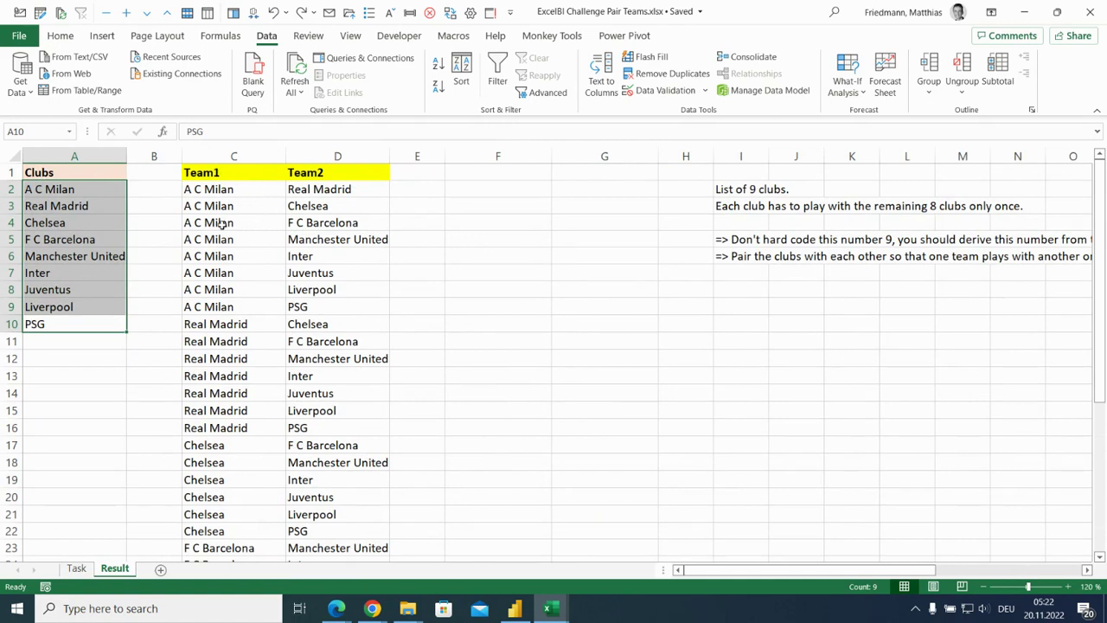
left_click(97, 189)
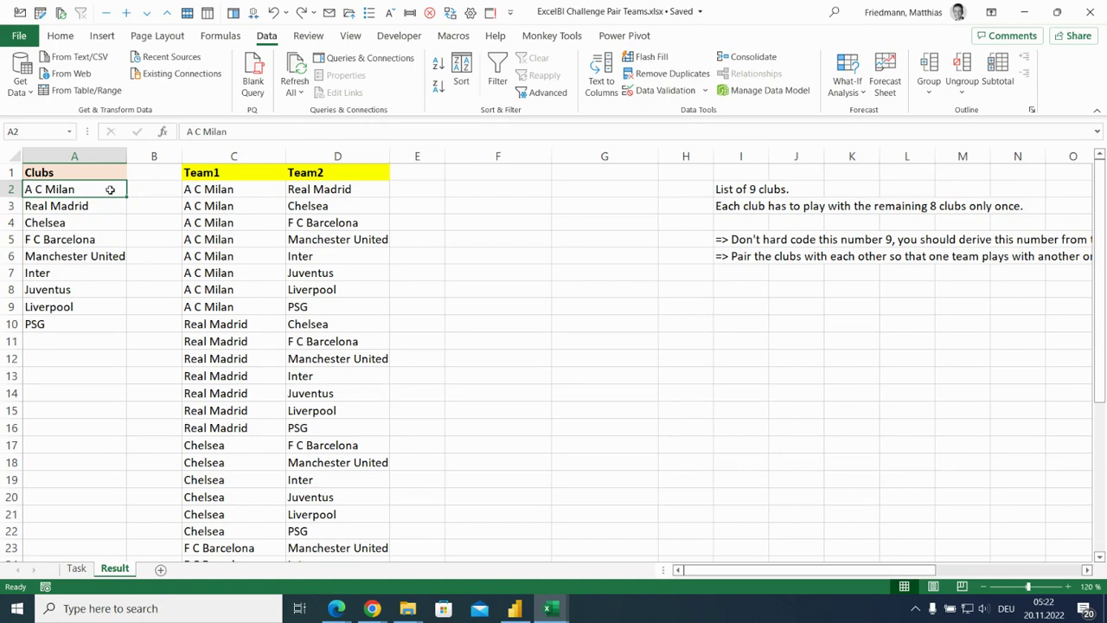
left_click_drag(226, 189, 232, 306)
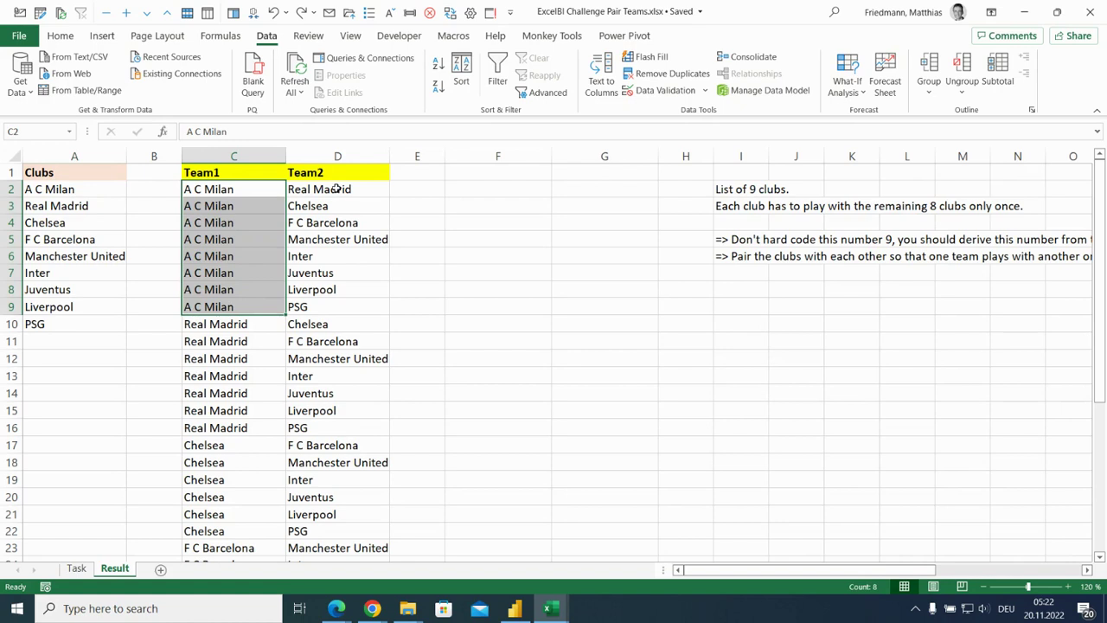
left_click_drag(338, 188, 342, 307)
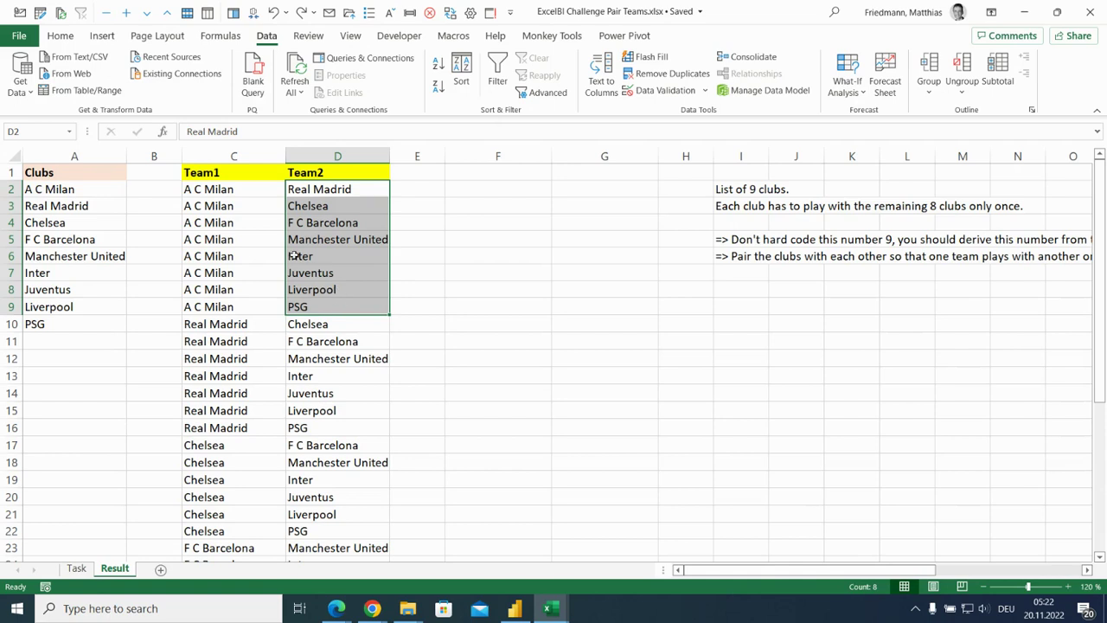
Compare the Real Madrid pairings in C10:D16 with the clubs listed below Real Madrid.
left_click(61, 206)
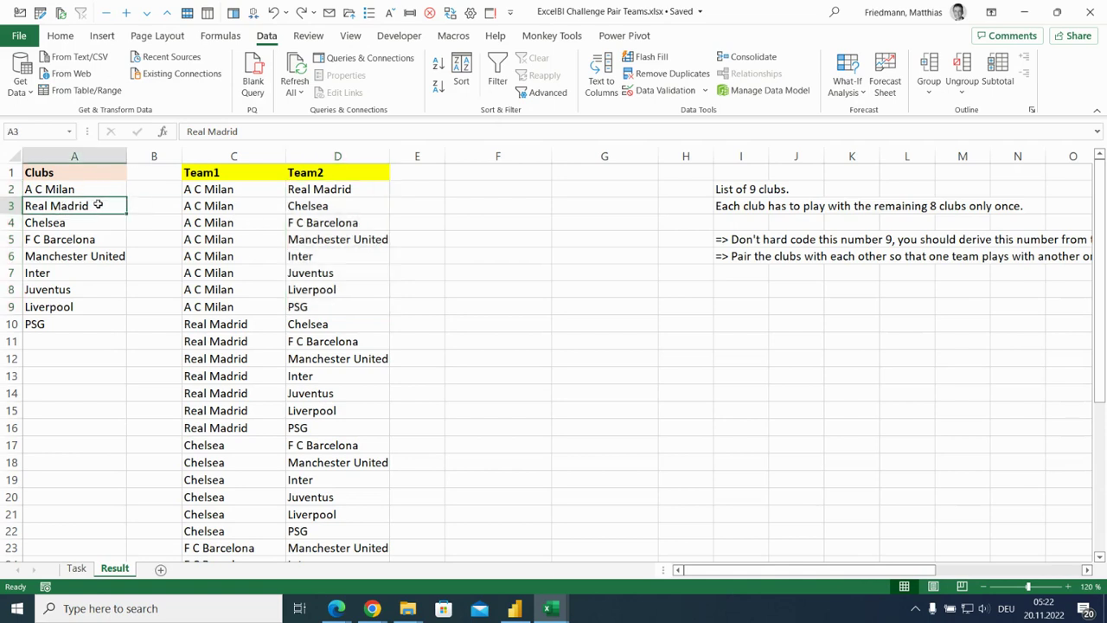
left_click(240, 324)
left_click_drag(240, 324, 240, 427)
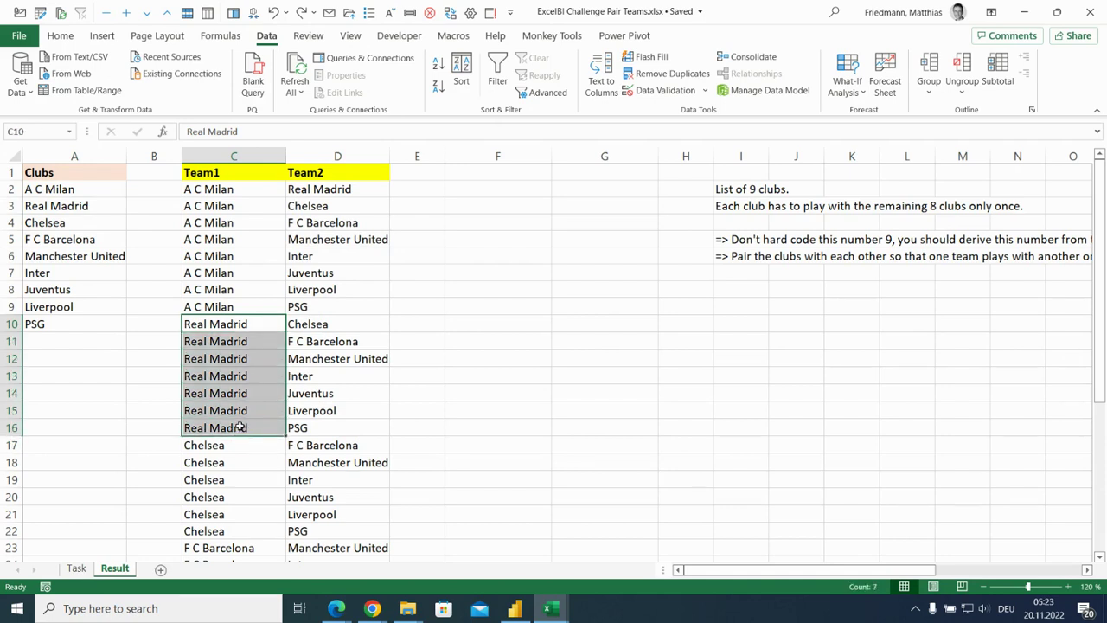
left_click_drag(91, 221, 91, 318)
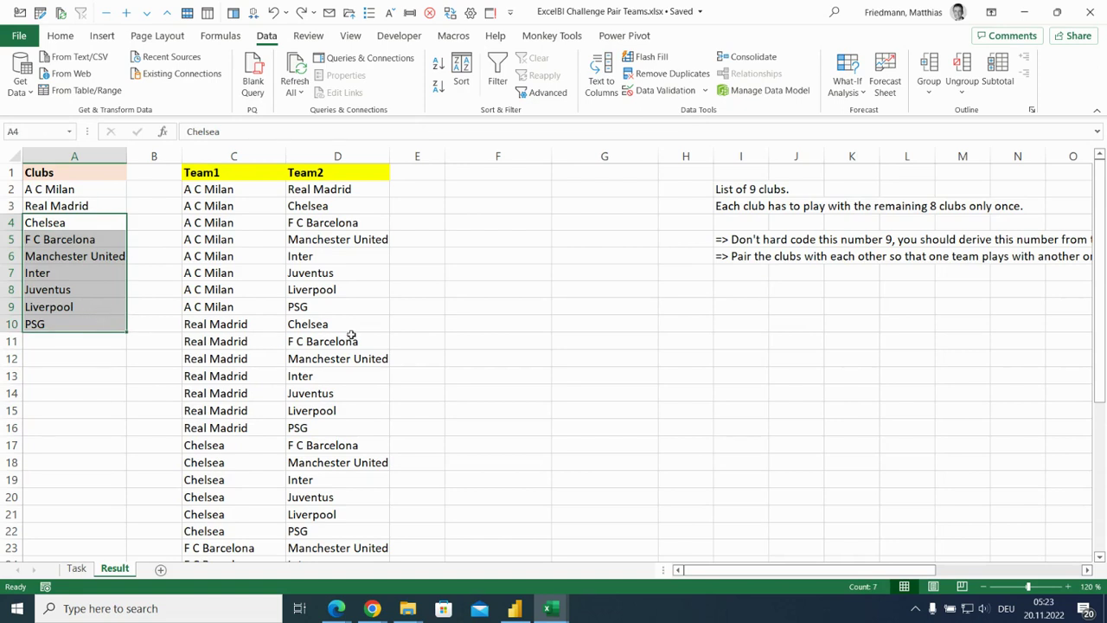
left_click_drag(348, 326, 347, 421)
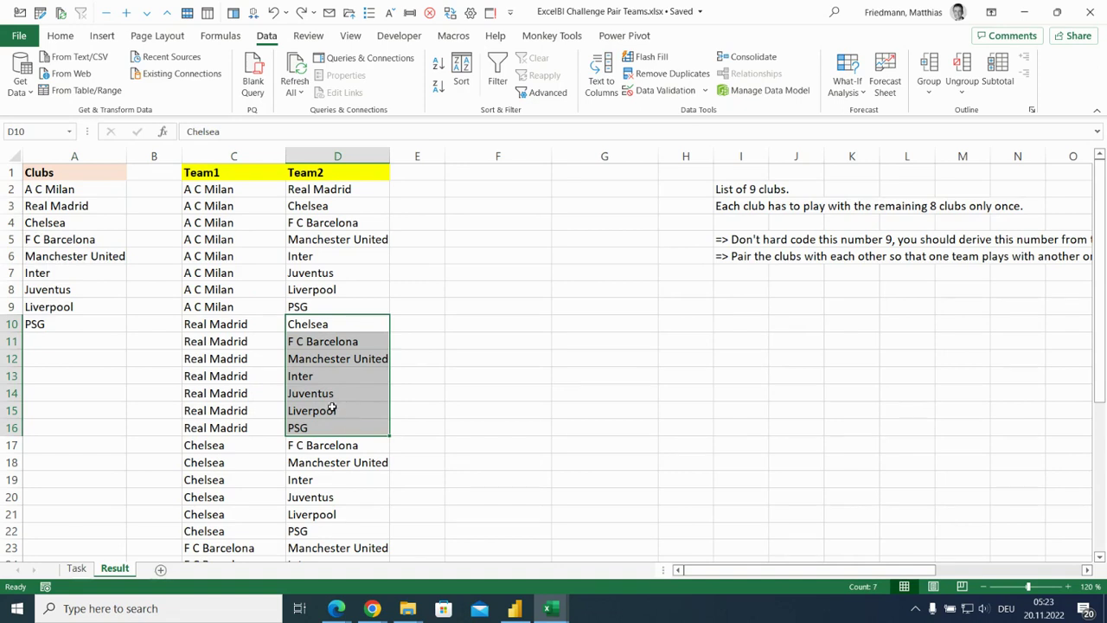
Check the first A C Milan pairing and compare the Chelsea pairings in C17:D22 with the remaining clubs.
left_click(88, 189)
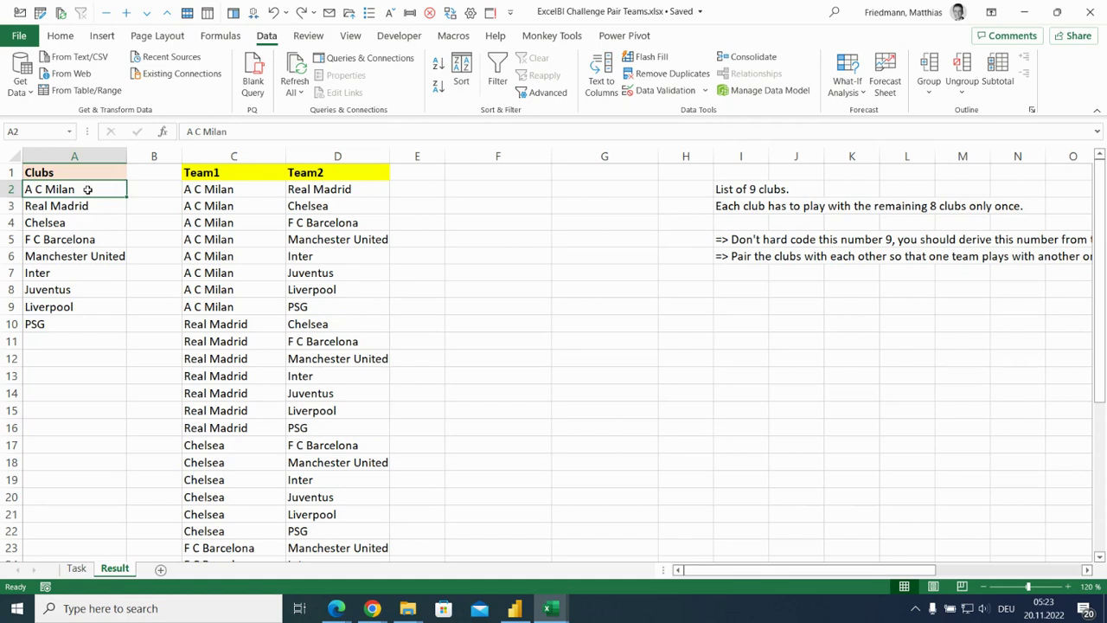
left_click_drag(205, 190, 316, 192)
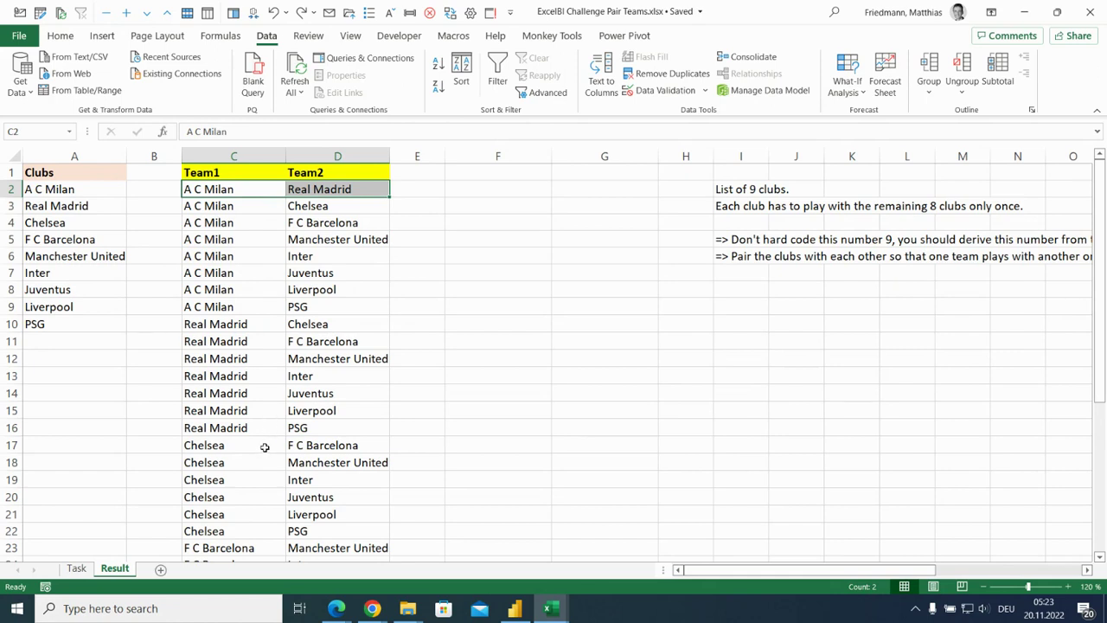
left_click_drag(264, 444, 264, 526)
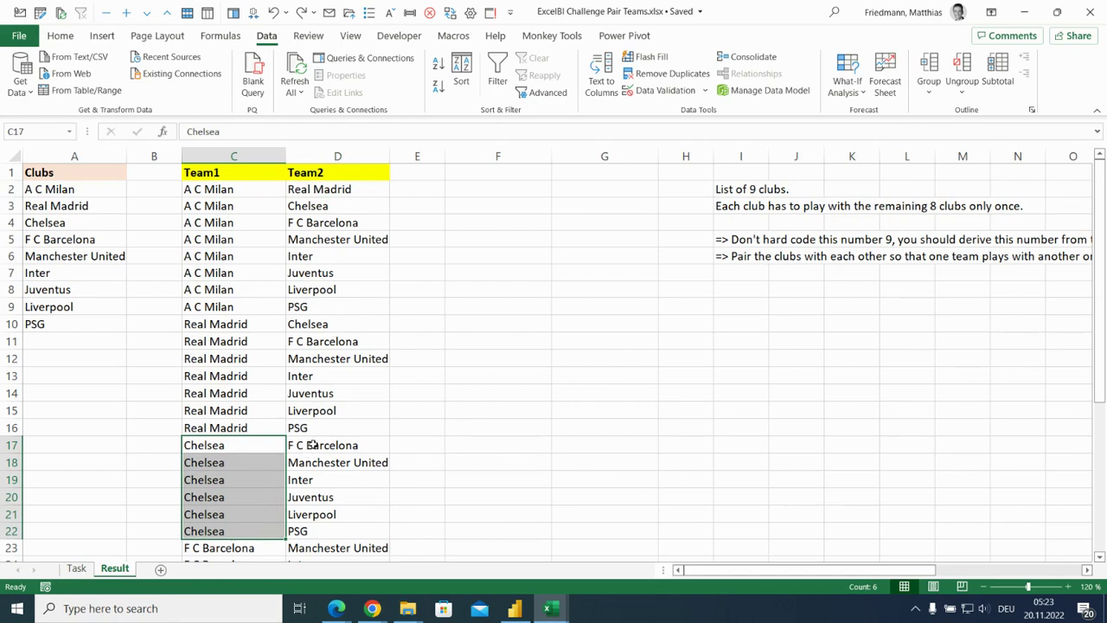
left_click_drag(310, 445, 312, 522)
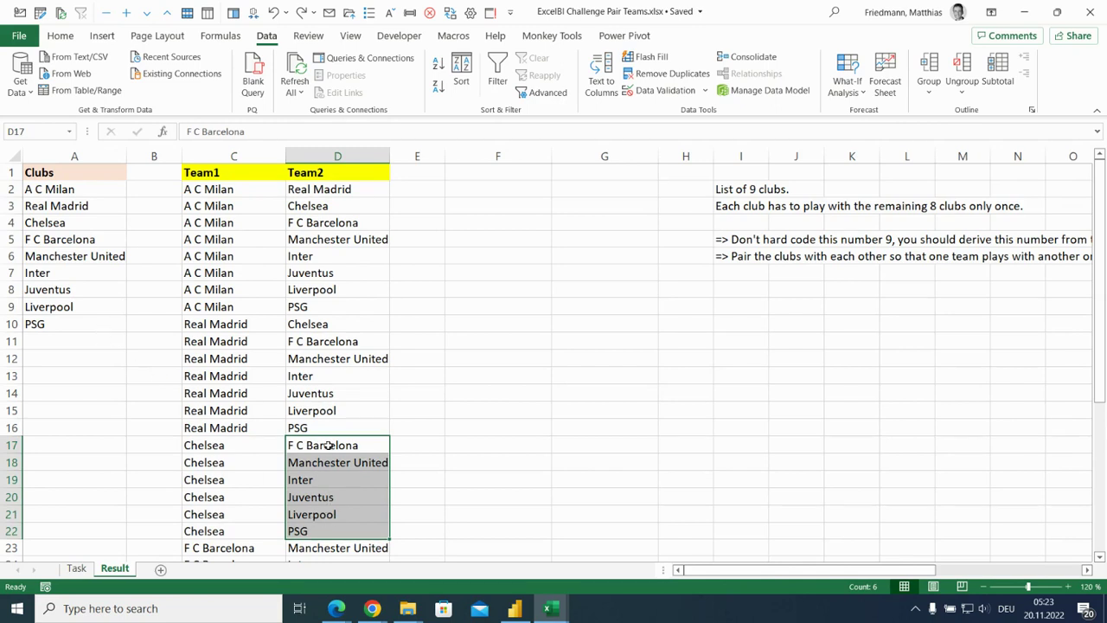
left_click_drag(94, 322, 95, 245)
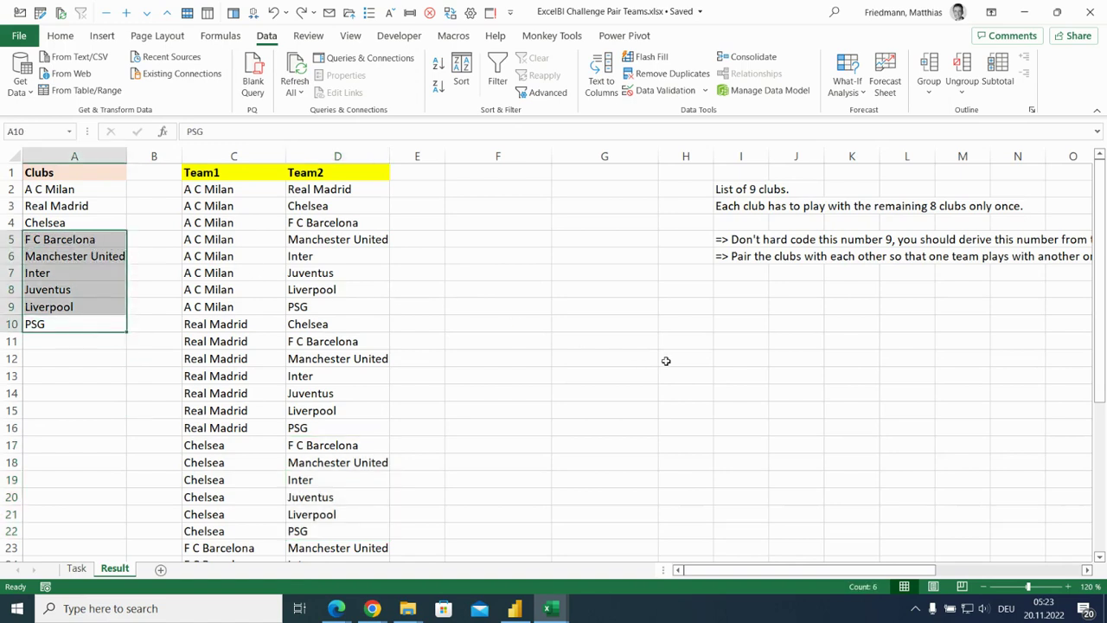
Calculate the expected number of matches in H12 with the formula =8+7+6+5+4+3+2+1.
left_click(699, 355)
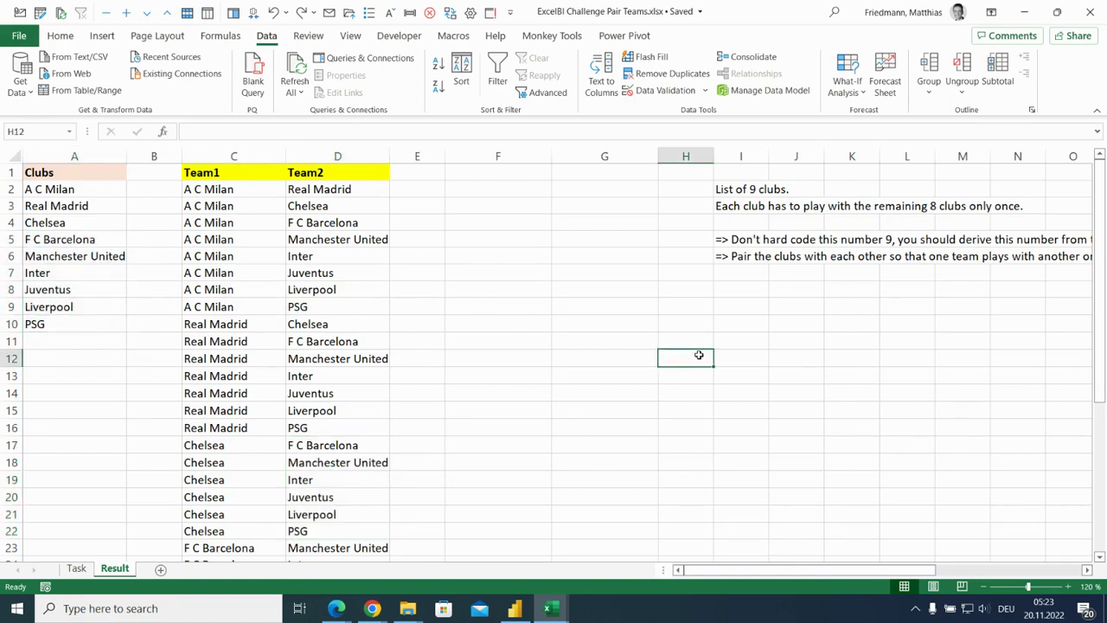
type("=")
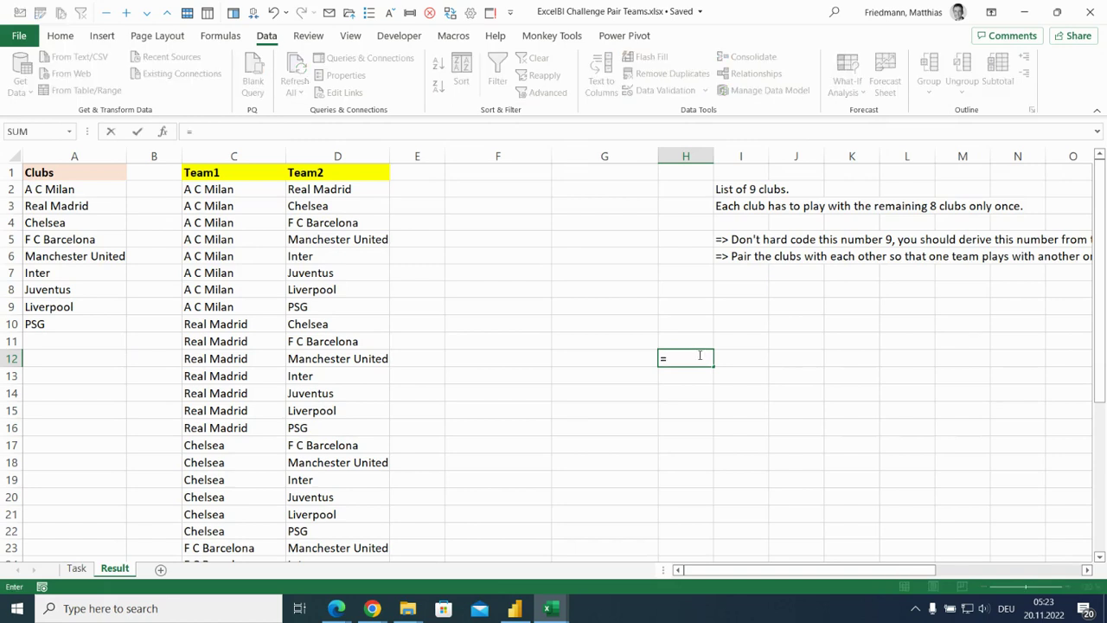
type("8+7+6+5+4+3+2")
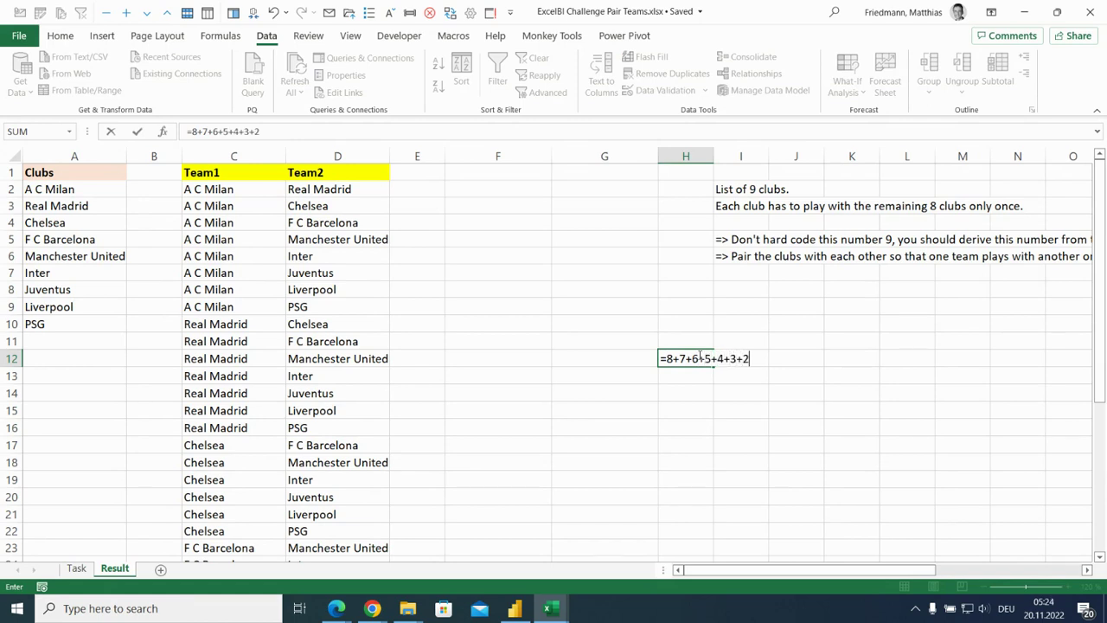
type("+1")
key("Return")
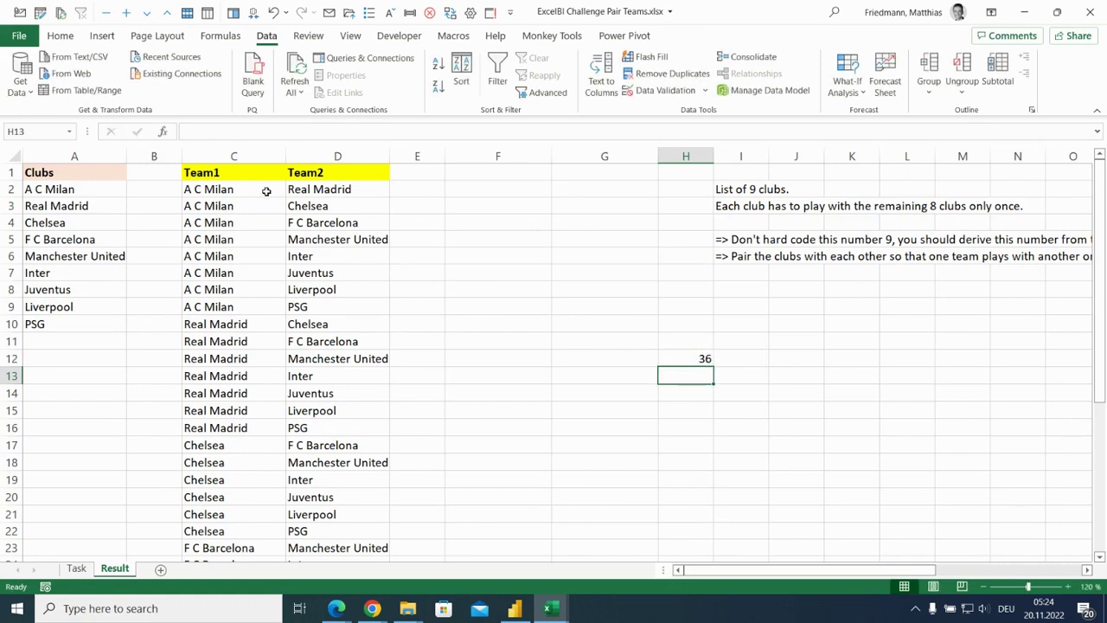
Check the count of the Team2 entries in D2:D37 and clear the match total from H12.
left_click_drag(322, 186, 353, 509)
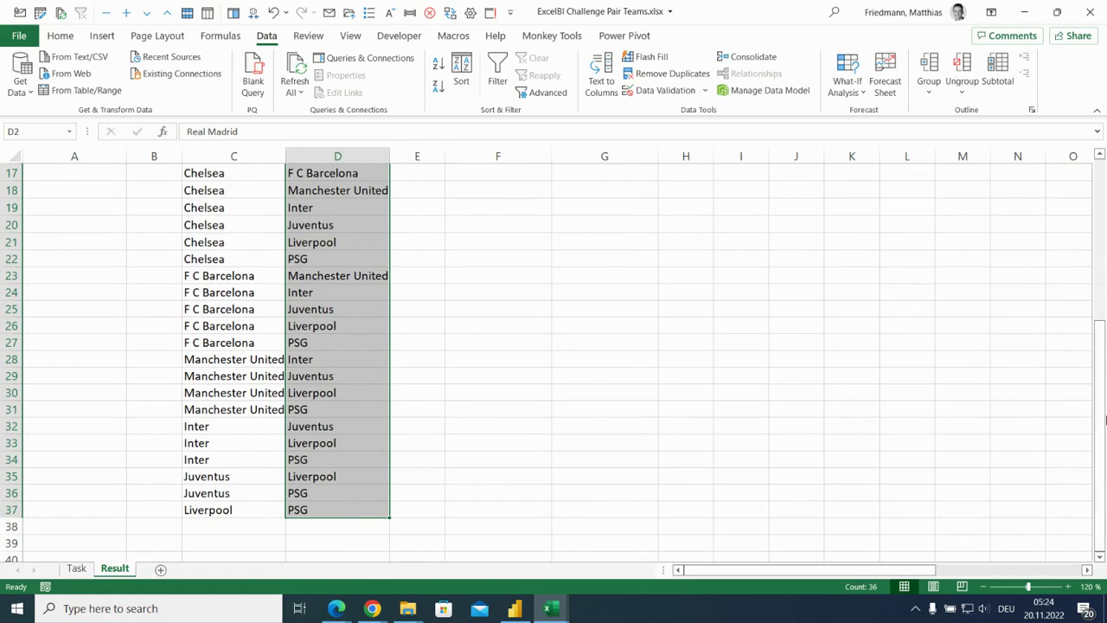
scroll(1102, 430, "up", 5)
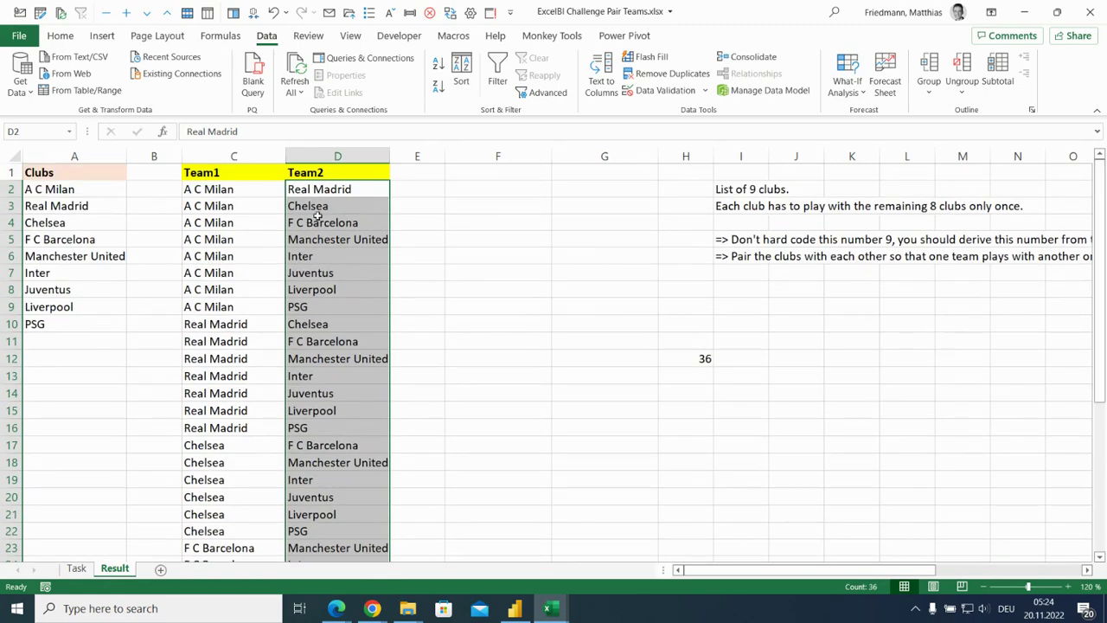
left_click(702, 358)
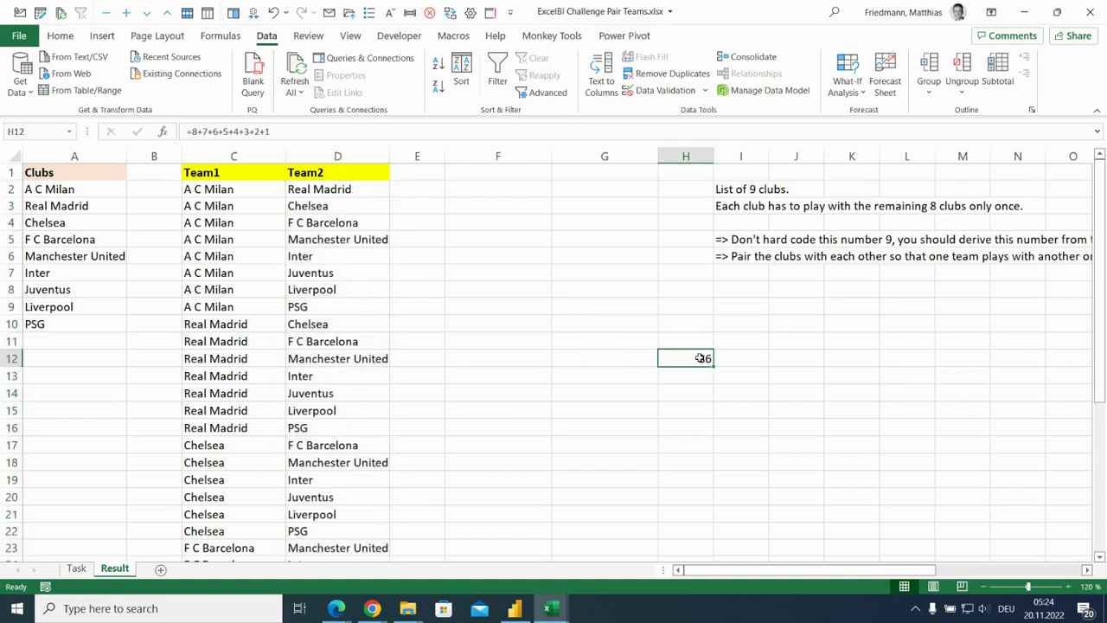
key("Delete")
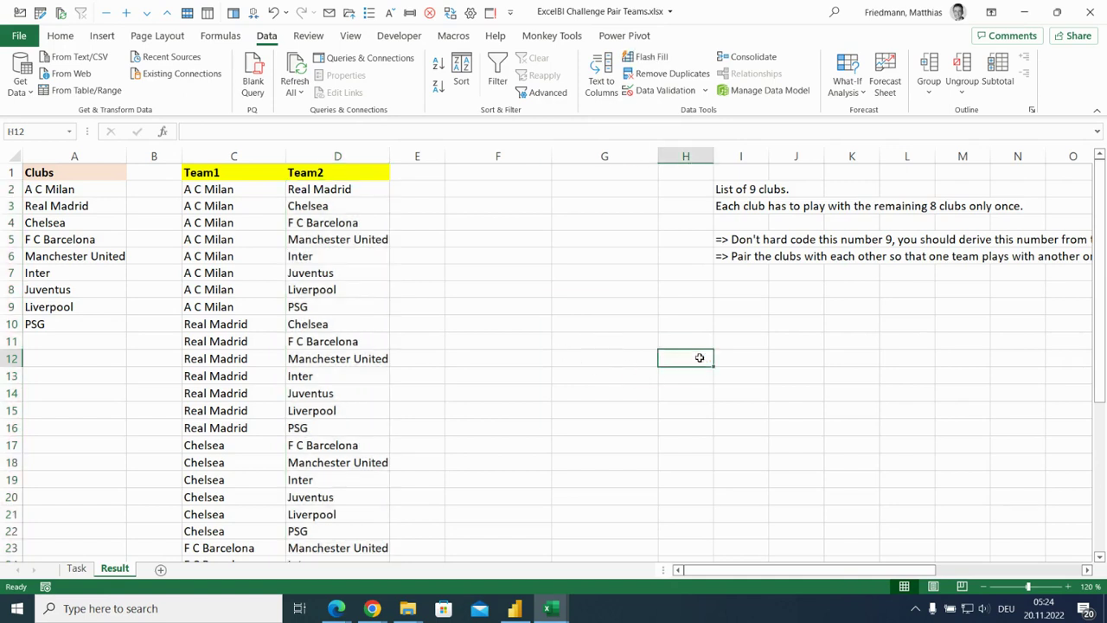
Paste the copied Power Query M code into the sheet starting at G12, review it and clear it again.
left_click(560, 361)
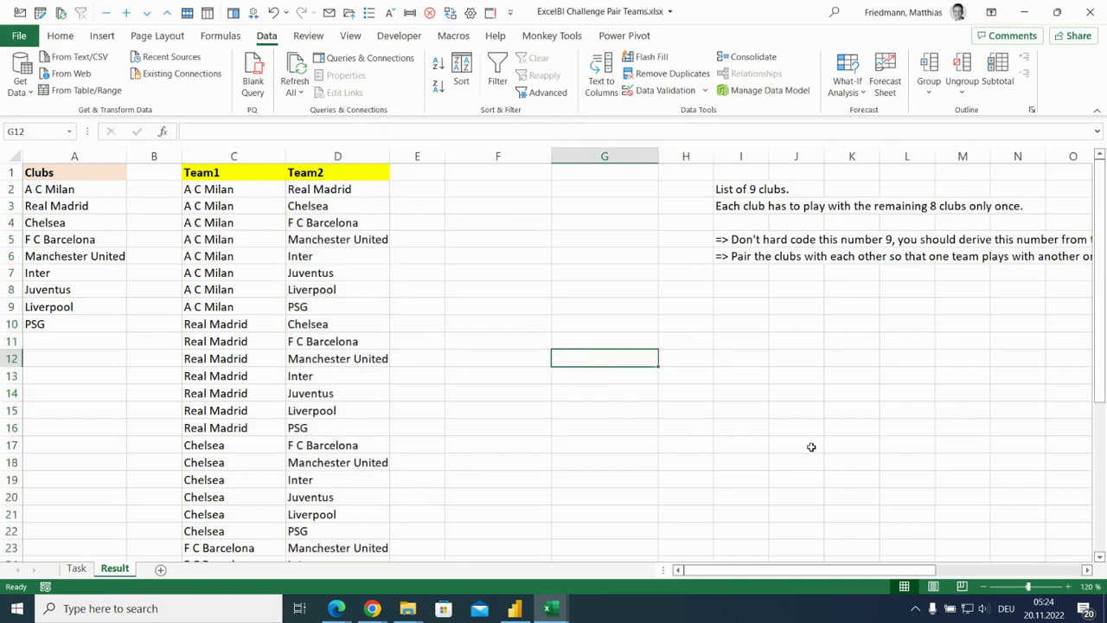
type("let     Source = Excel.CurrentWorkbook(){[Name=\"Clubs\"]}[Content][Clubs],     count = List.Count(Source)-1,     Team1 = List.Accumulate({0..count}, {}, (s,c) => s & List.Repeat({Source{c}}, count-c) ),     Team2 = List.Accumulate({0..count}, {}, (s,c) => s & List.Skip(Source,c+1) ) in     Table.FromColumns(         {Team1} & {Team2},         {\"Team1\",\"Team2\"}     )")
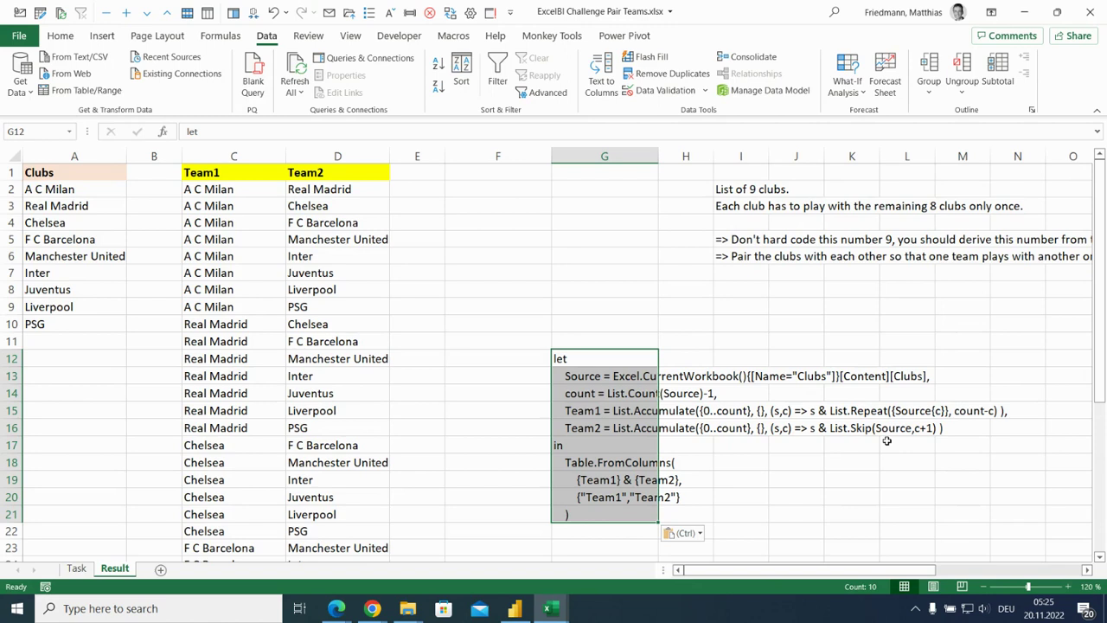
key("Delete")
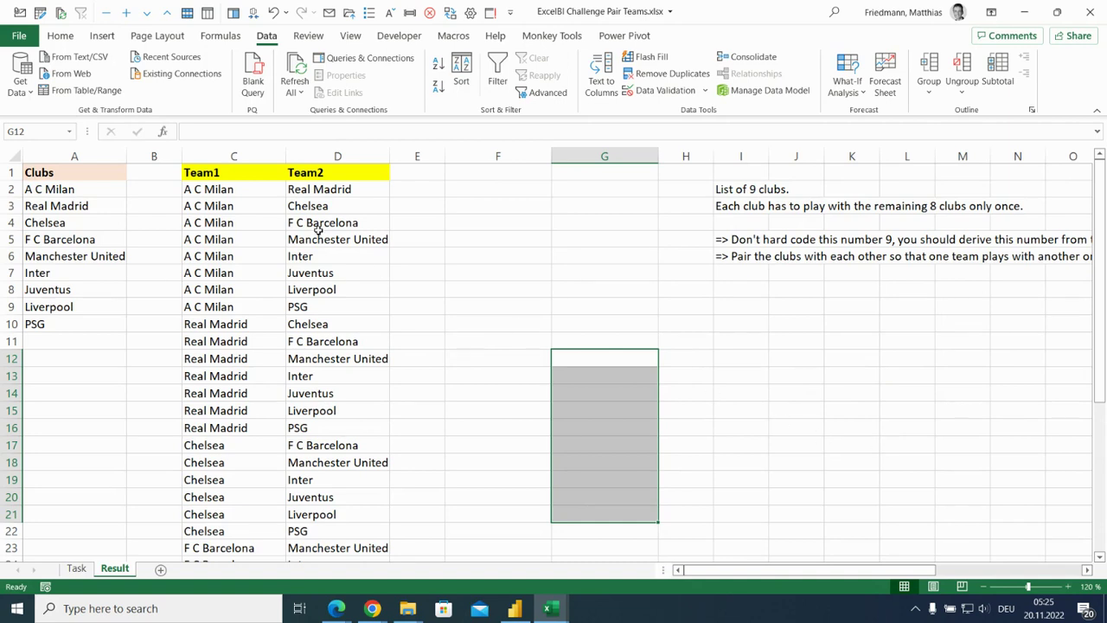
Convert the club list in A1:A10 into a table with headers and name it Clubs.
left_click(122, 173)
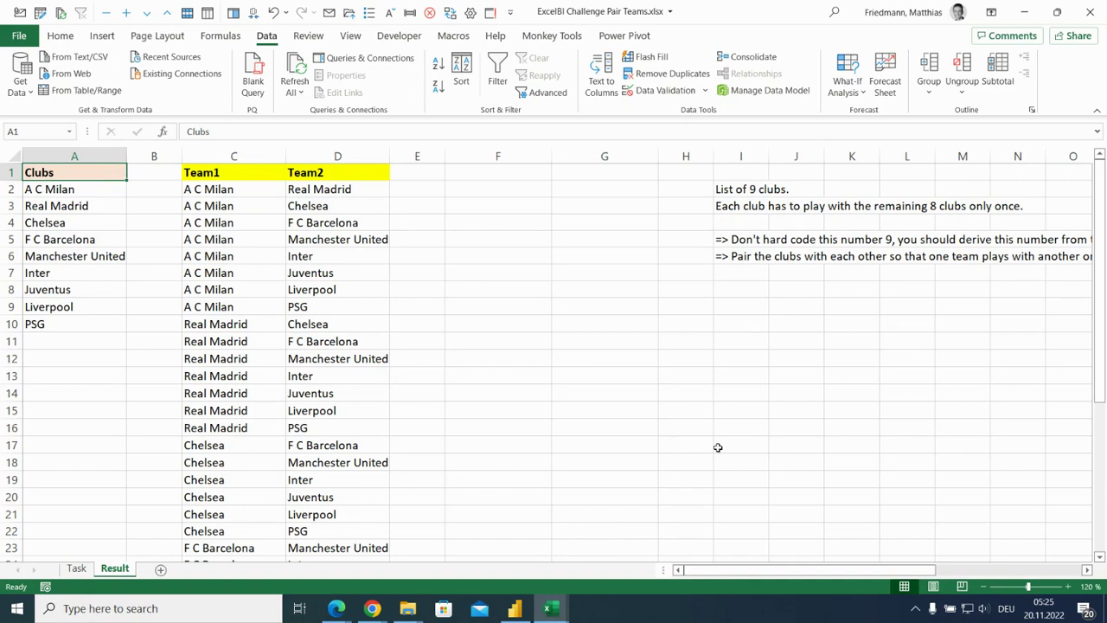
key("ctrl+t")
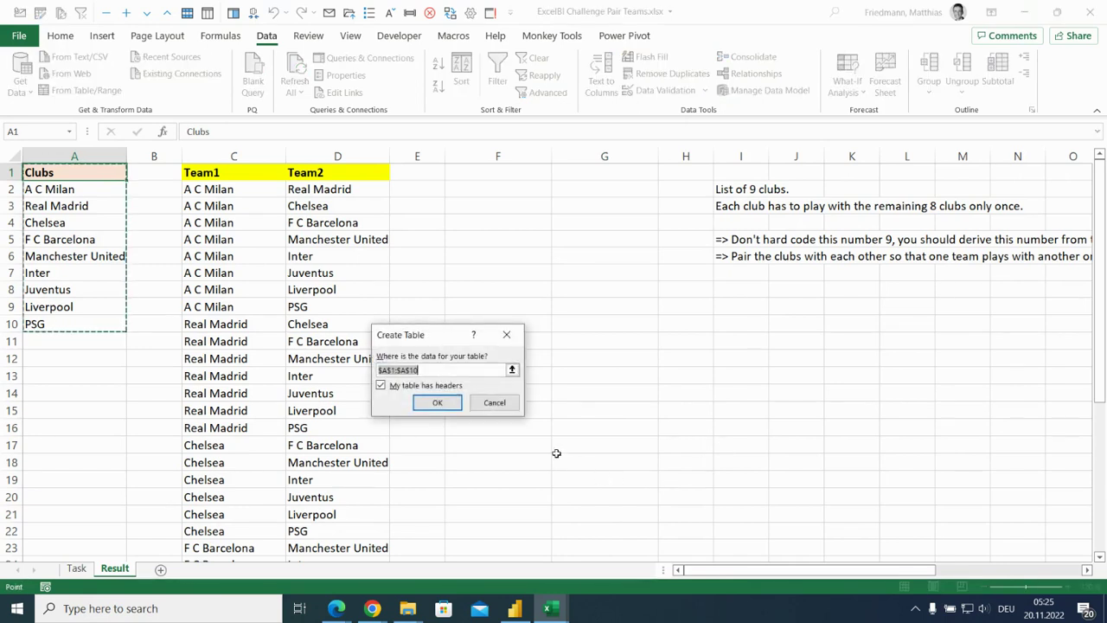
left_click(435, 402)
left_click(22, 76)
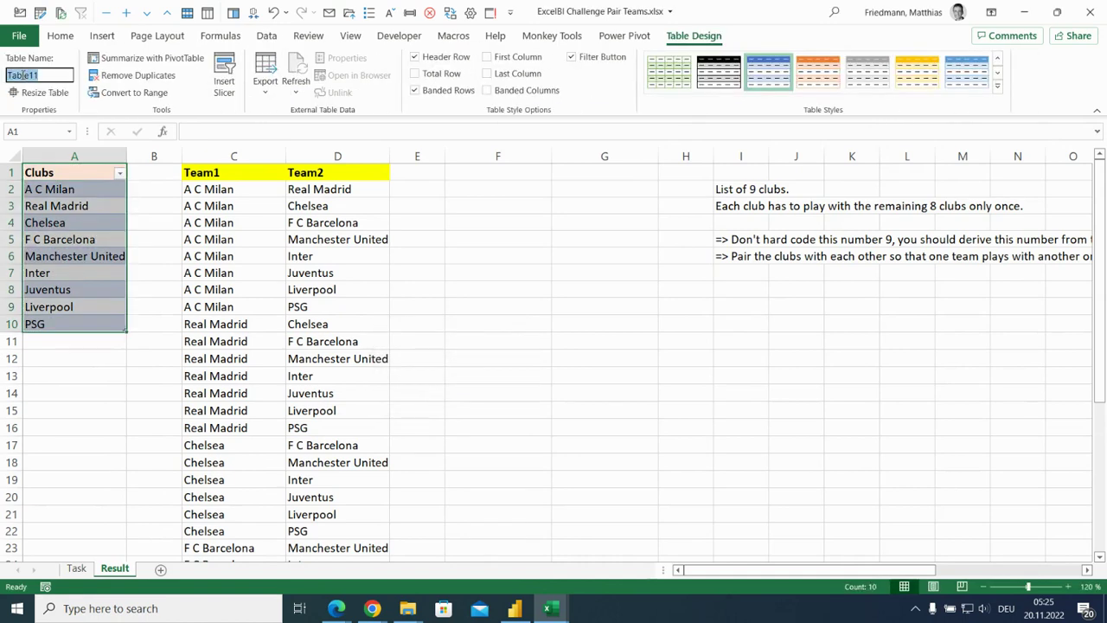
key("BackSpace")
type("Clubs")
key("Return")
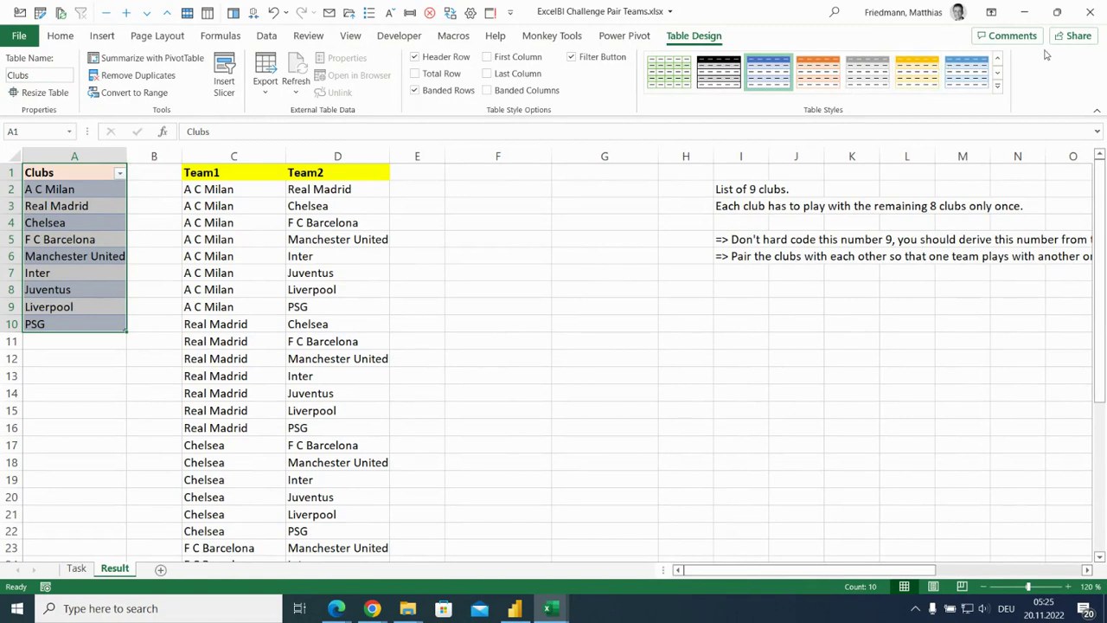
Apply the plain table style without coloured bands to the Clubs table.
left_click(999, 58)
left_click(999, 58)
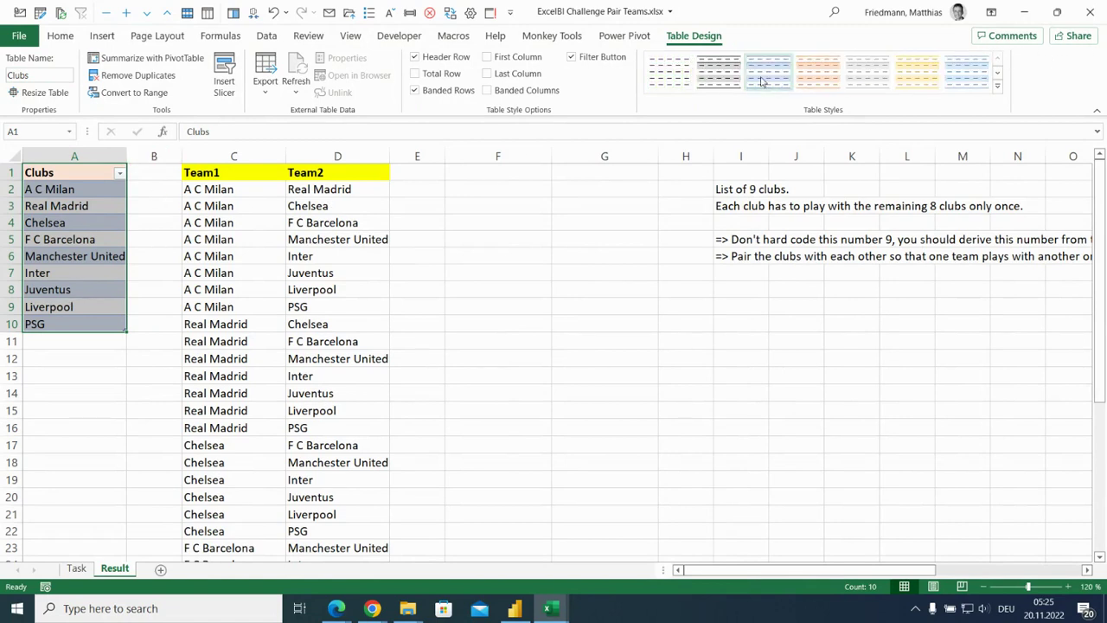
left_click(661, 75)
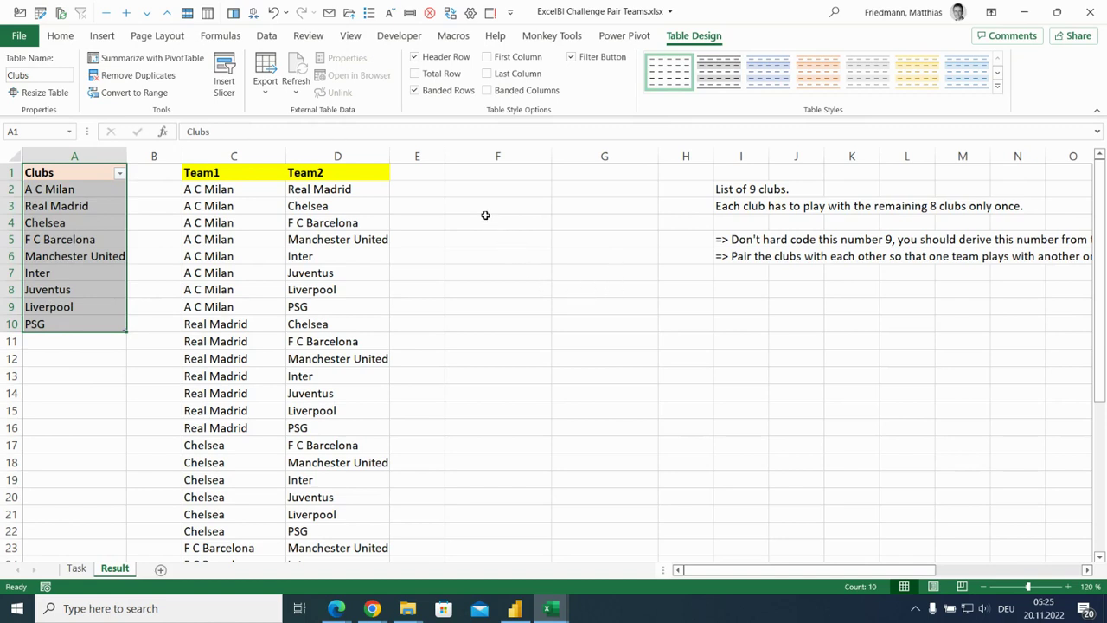
Load the Clubs table into the Power Query Editor as a new query and enlarge the editor display.
left_click(266, 37)
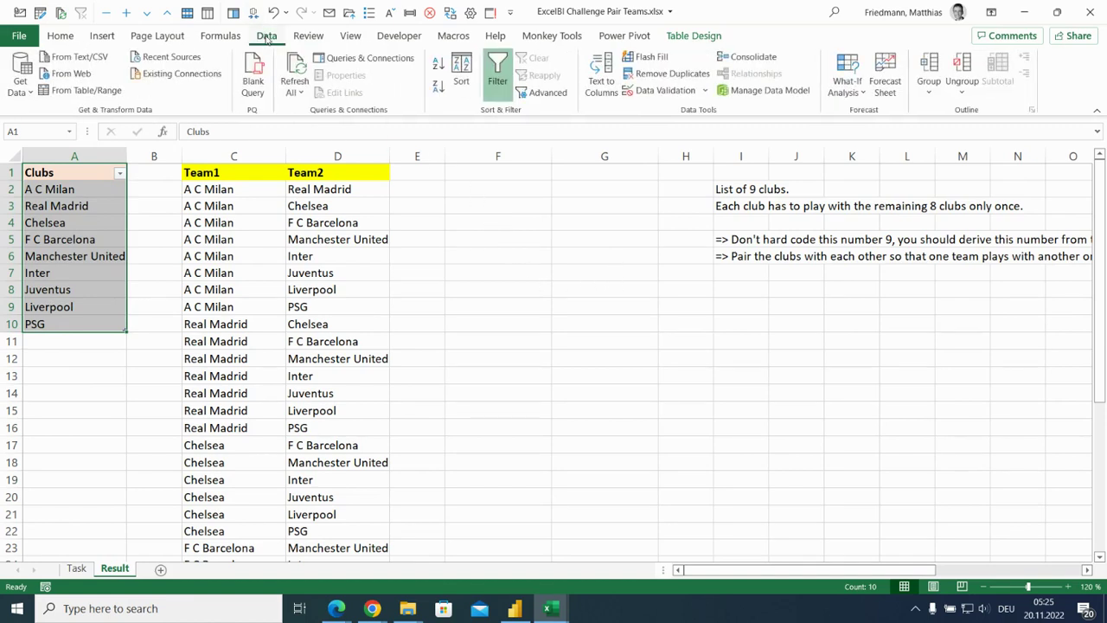
left_click(95, 92)
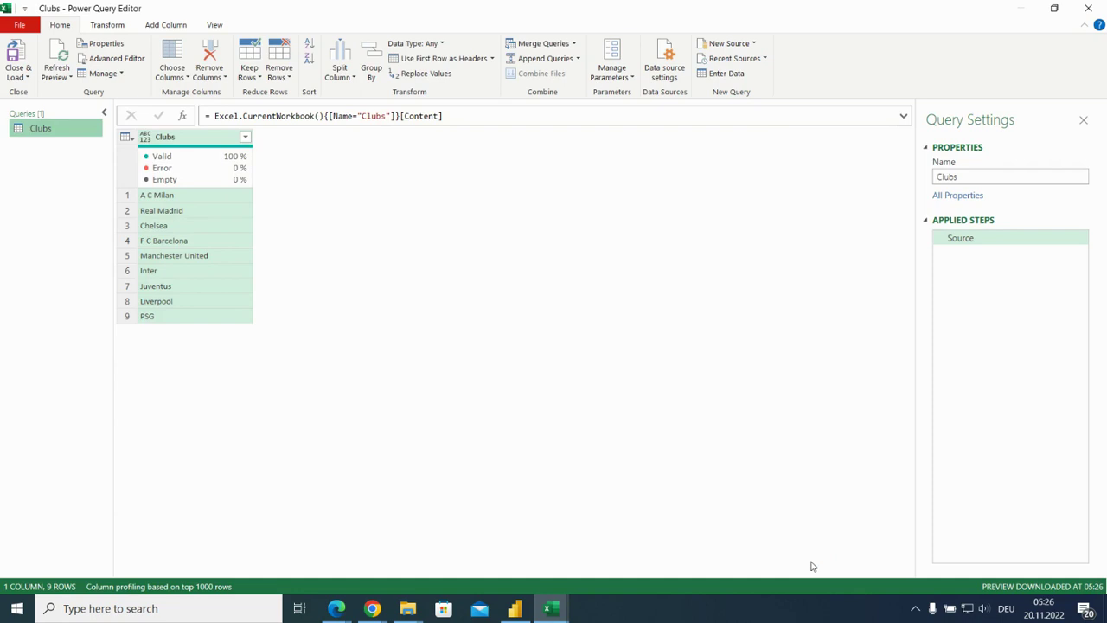
key("ctrl+plus")
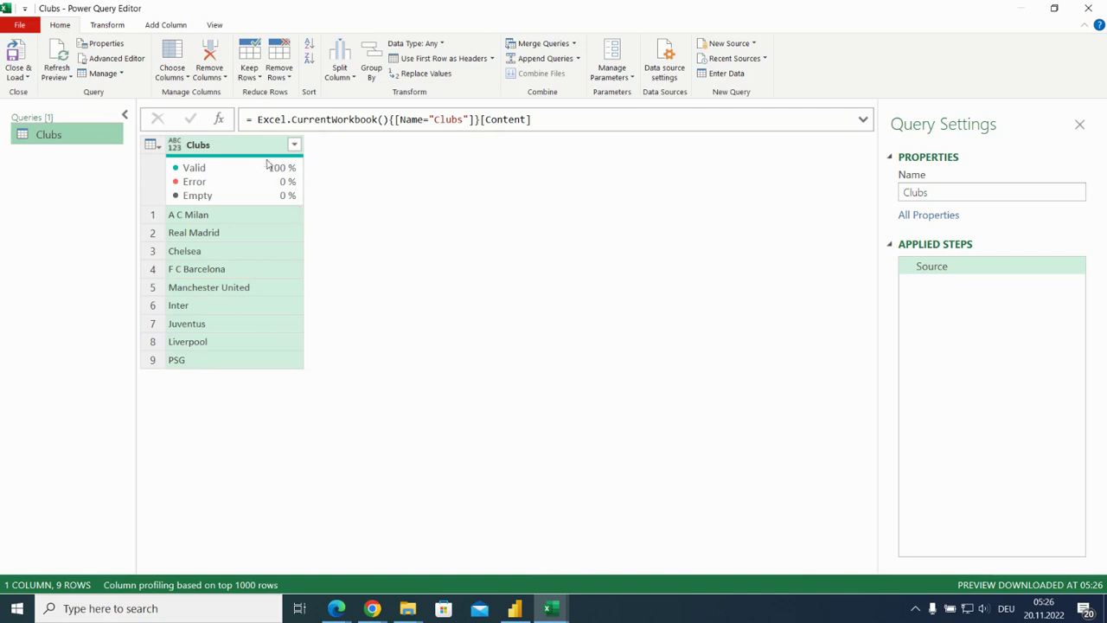
Rename the Clubs column to Team1 and add an index column starting from 1.
double_click(242, 148)
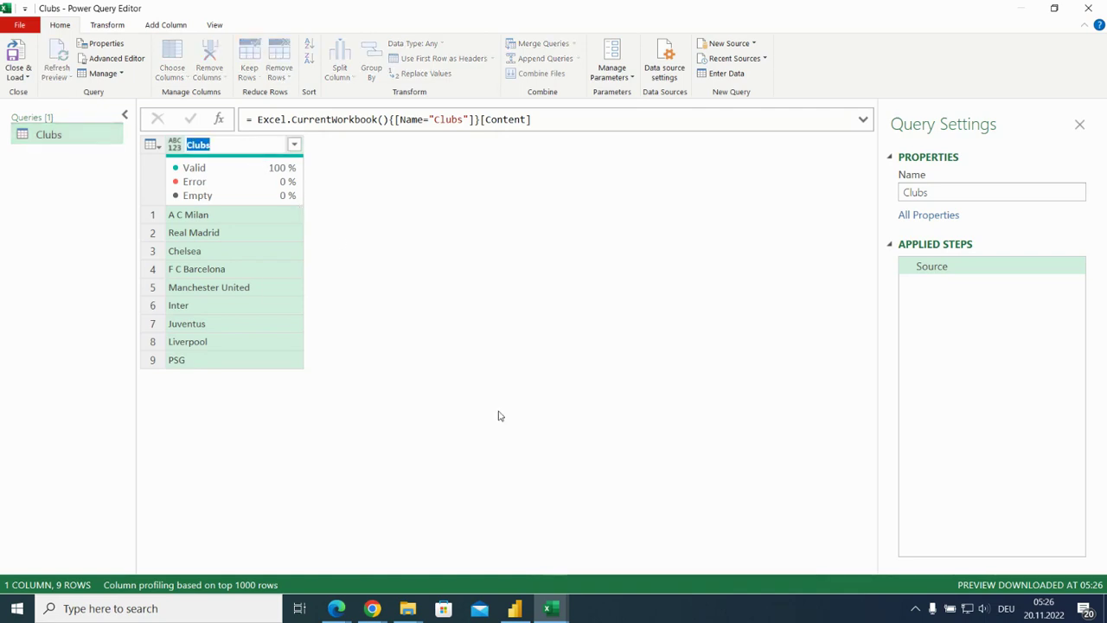
type("Team1")
left_click(170, 28)
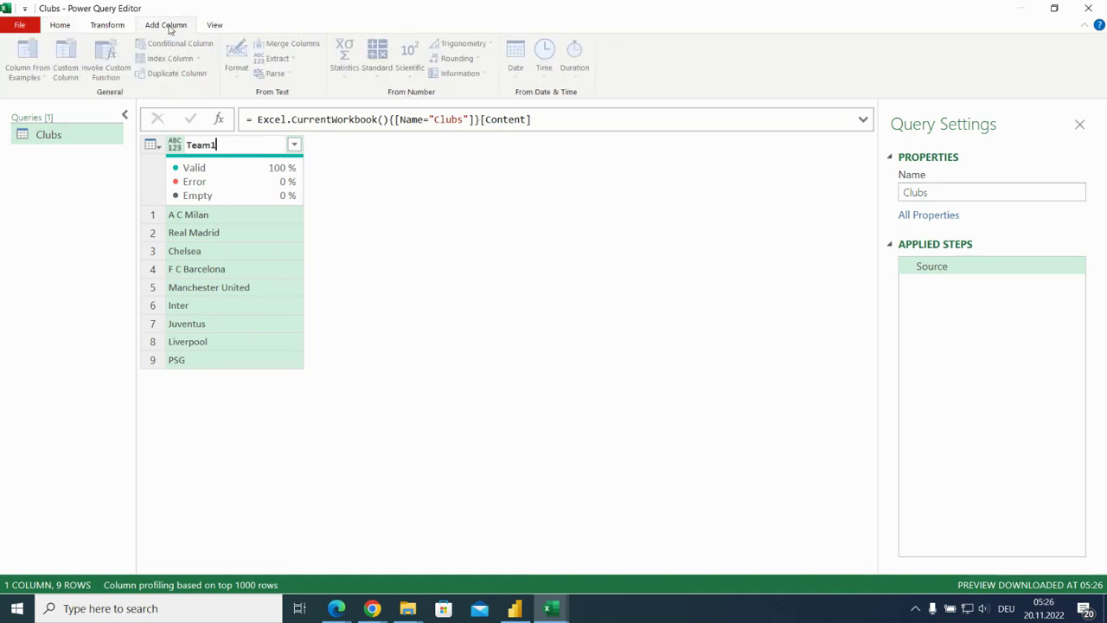
left_click(334, 180)
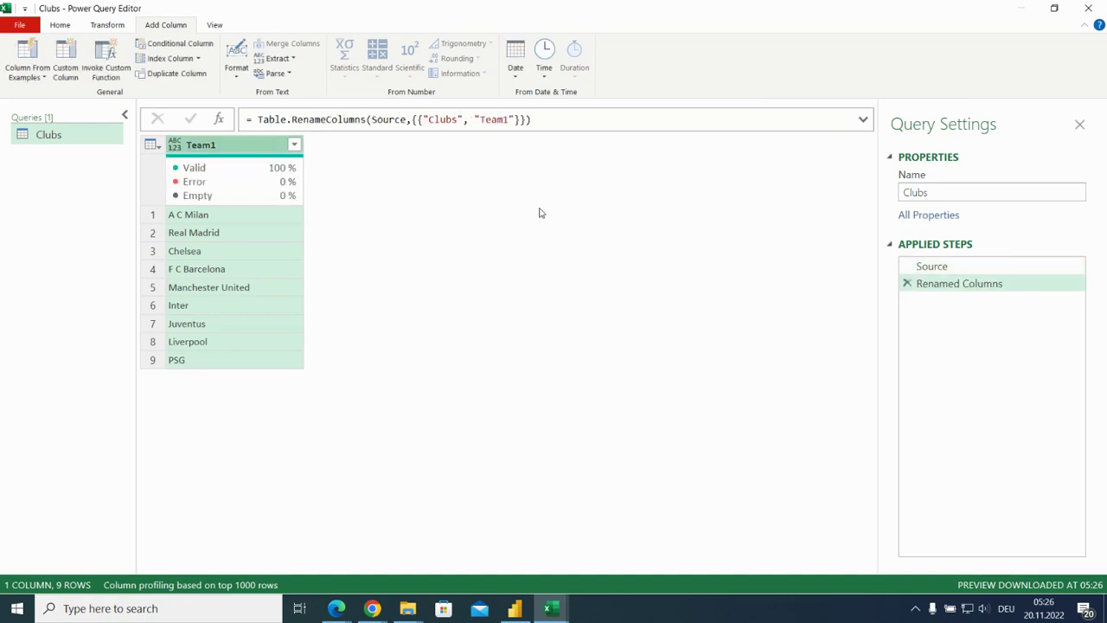
left_click(198, 59)
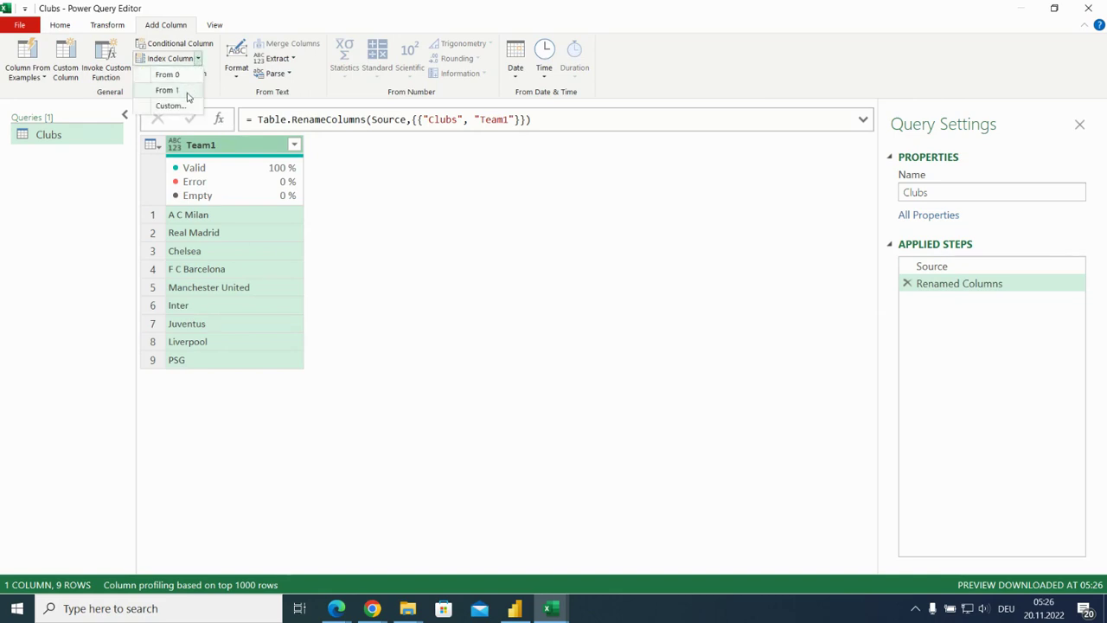
left_click(189, 91)
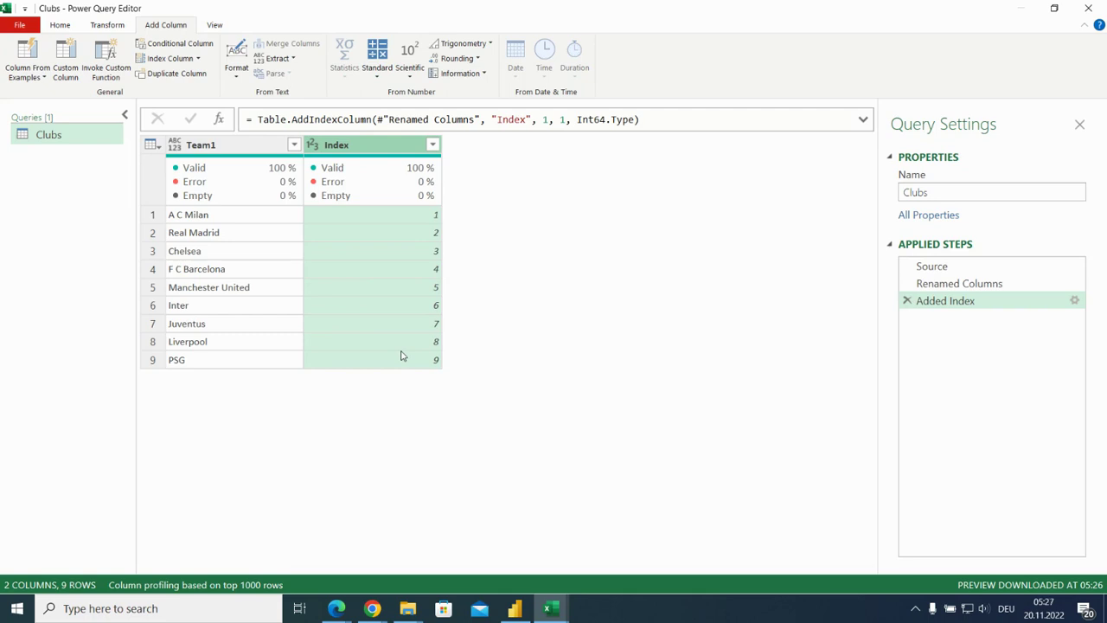
Add a custom column named Team2 with the formula [Team1].
left_click(76, 58)
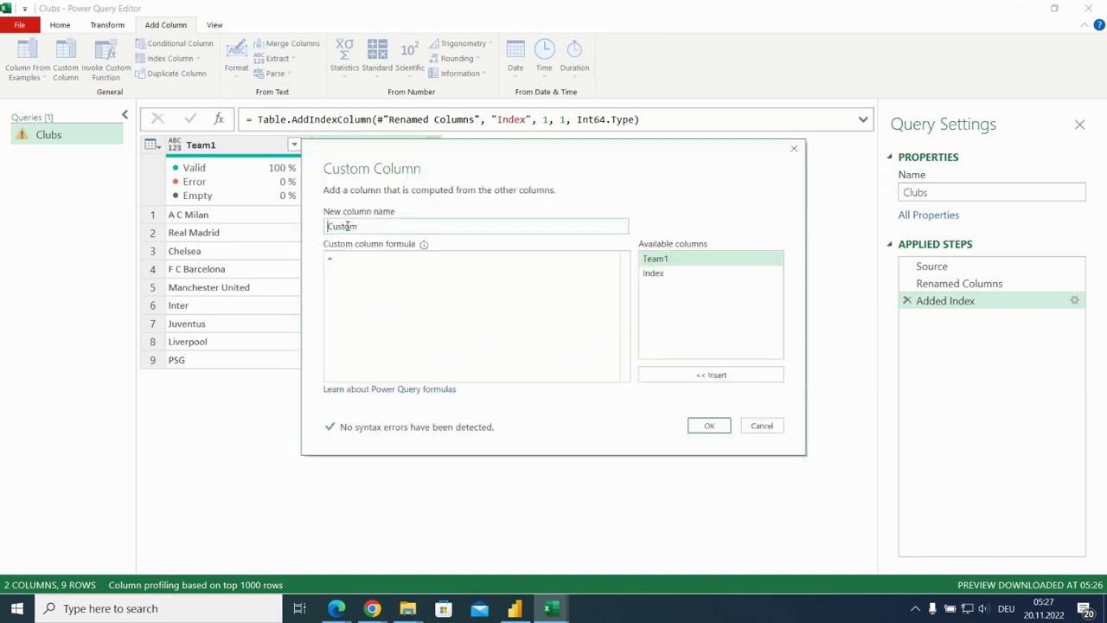
type("Team2")
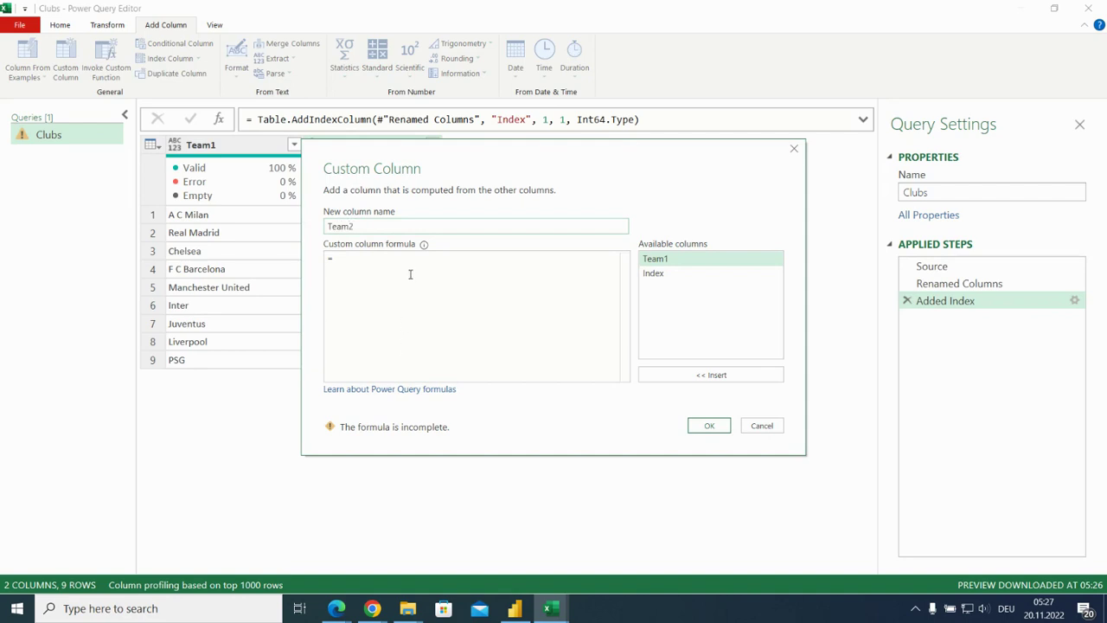
double_click(704, 262)
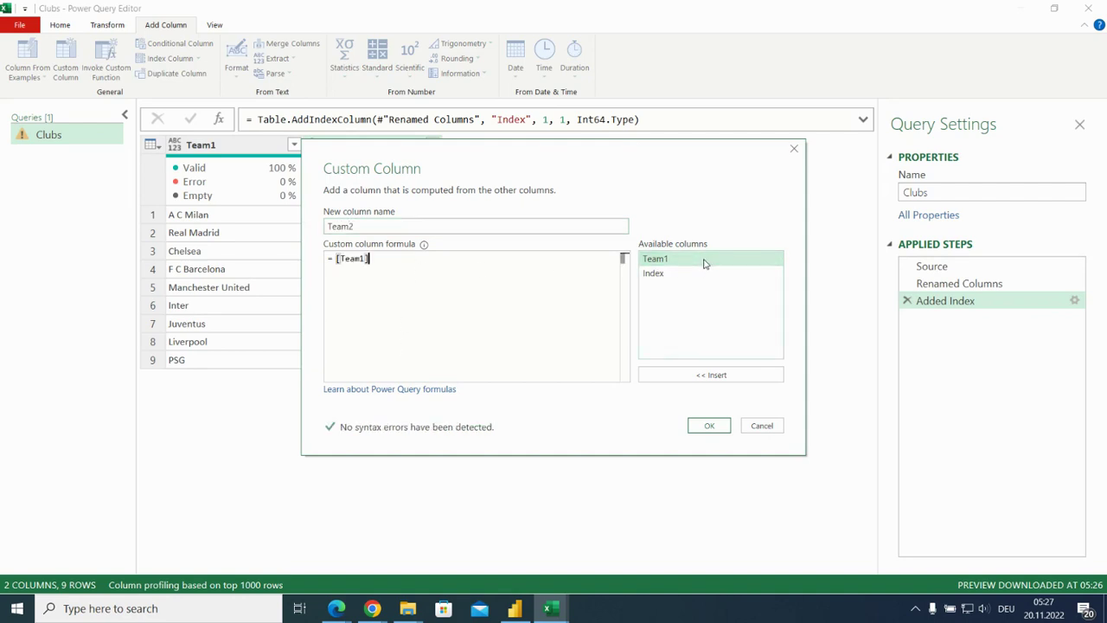
left_click(708, 427)
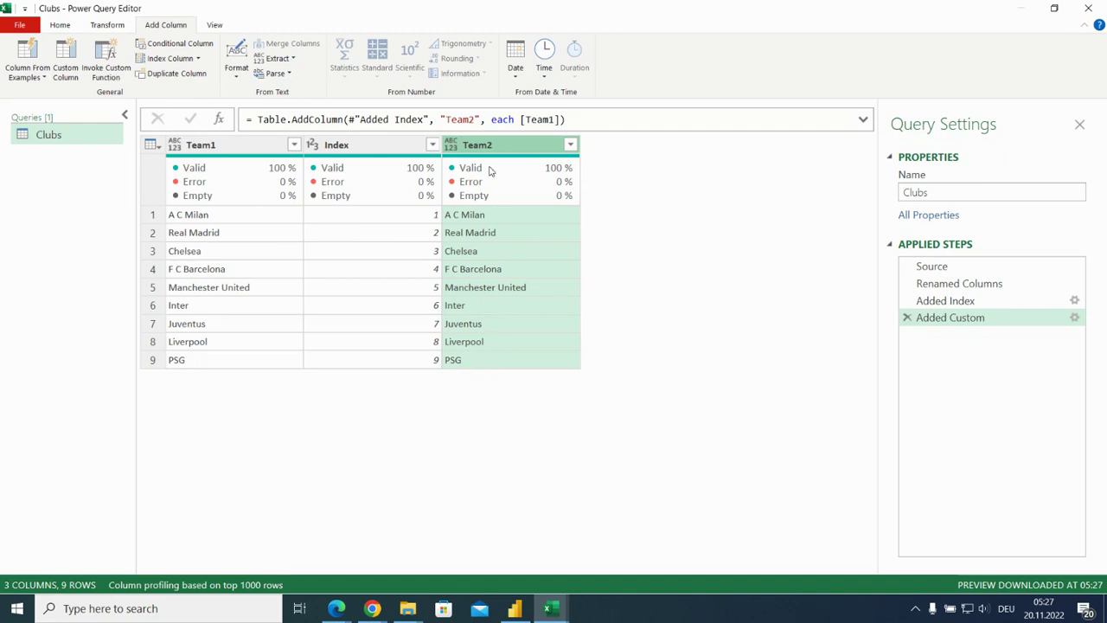
Change the Team2 formula to each #"Added Index"[Team1] and preview the lists in the first and last rows.
left_click(516, 120)
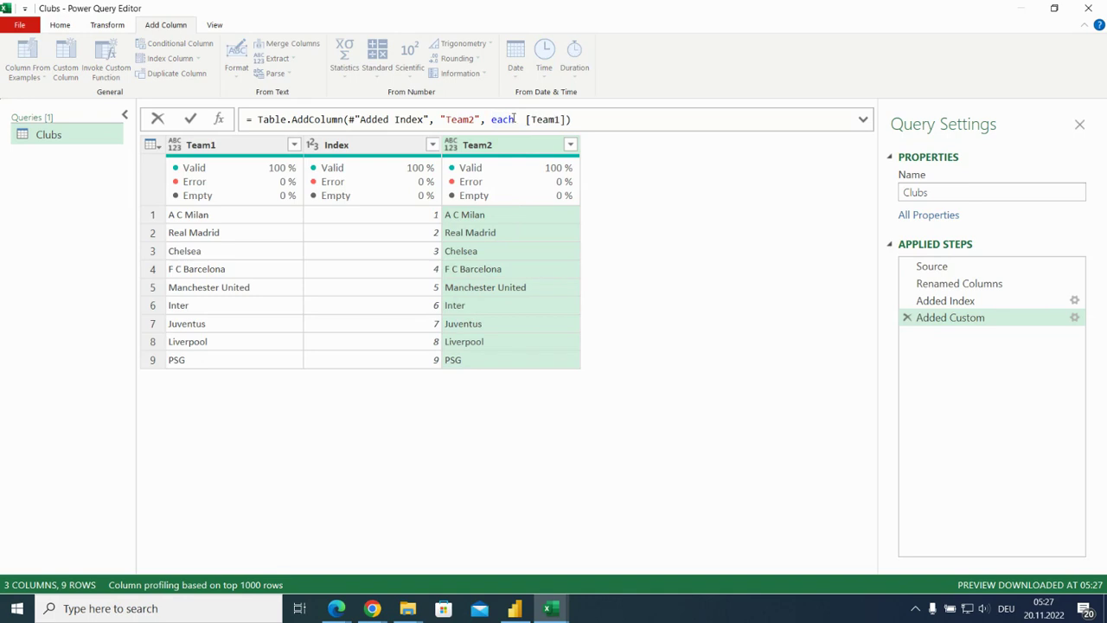
type("adde")
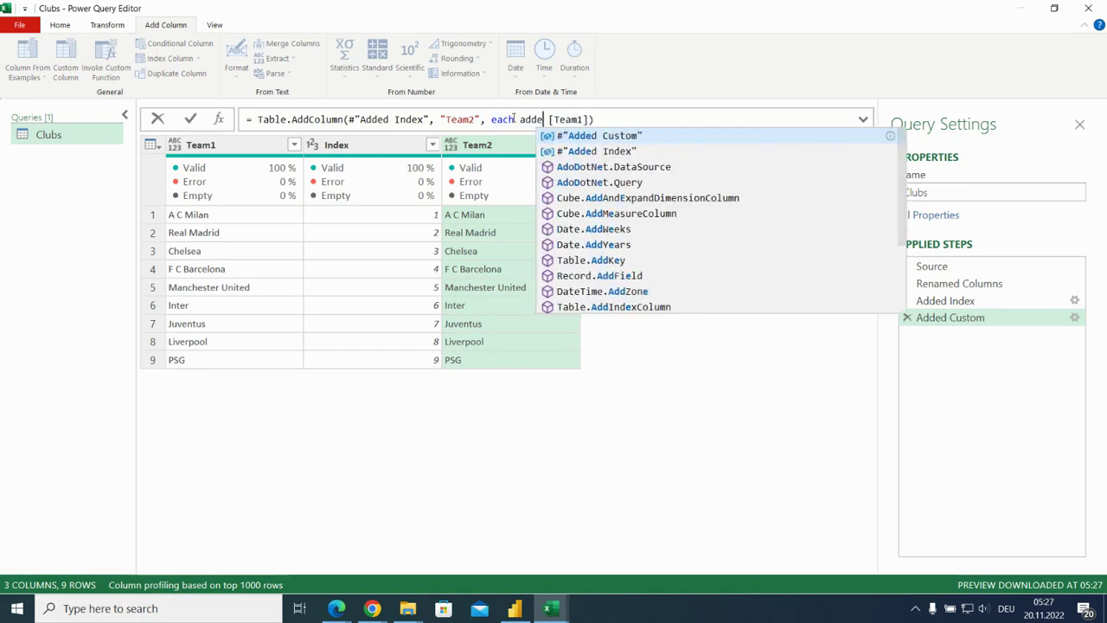
left_click(618, 153)
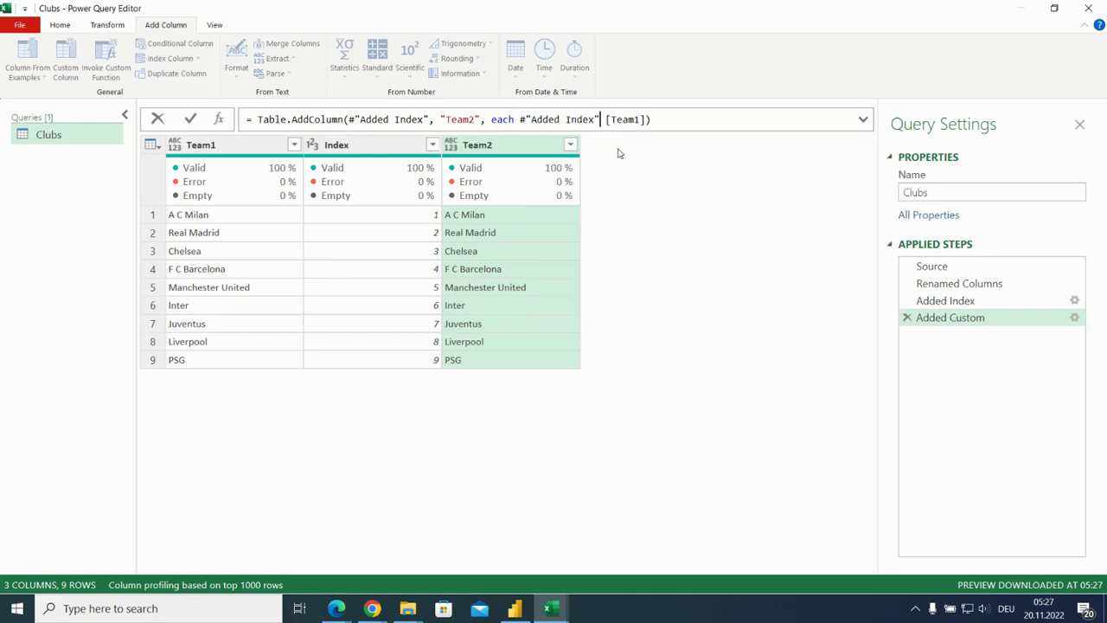
key("Delete")
key("Return")
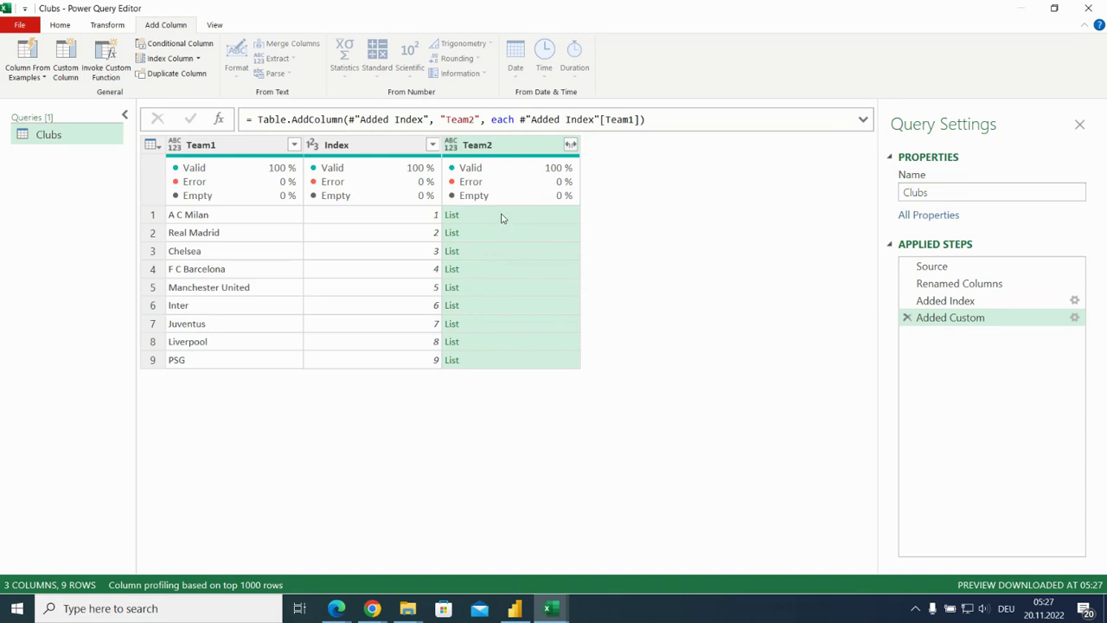
left_click(501, 219)
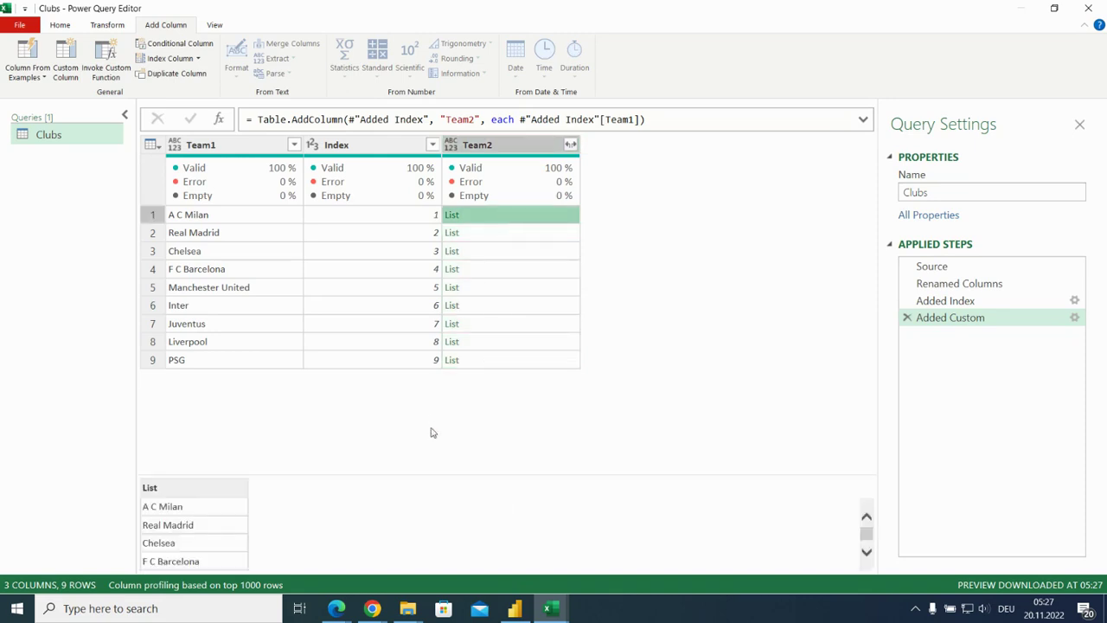
left_click_drag(421, 474, 421, 393)
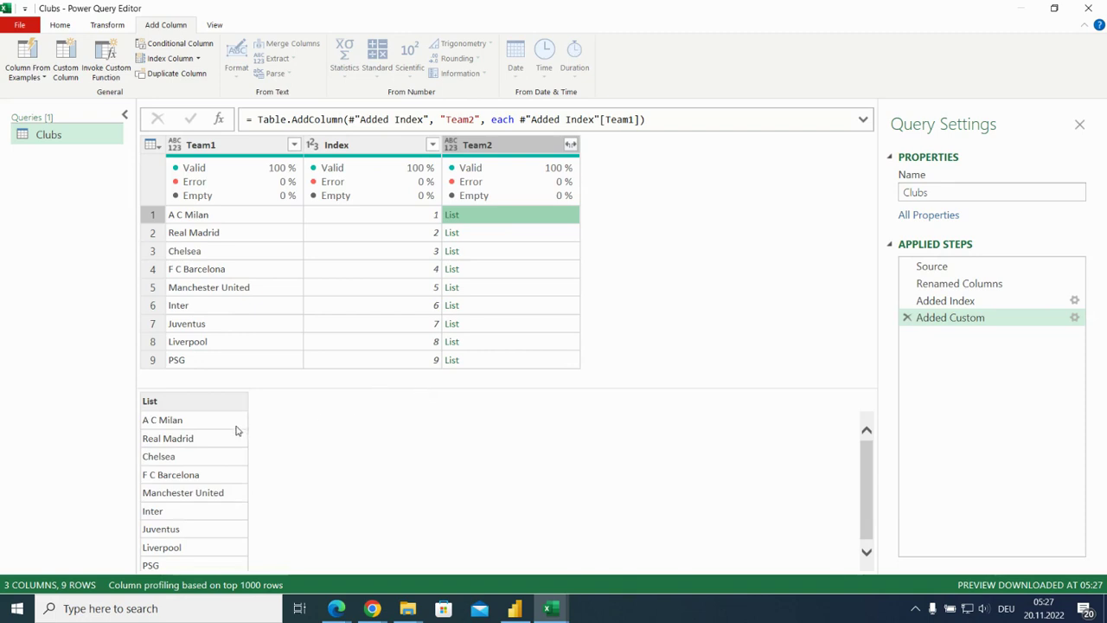
left_click(518, 364)
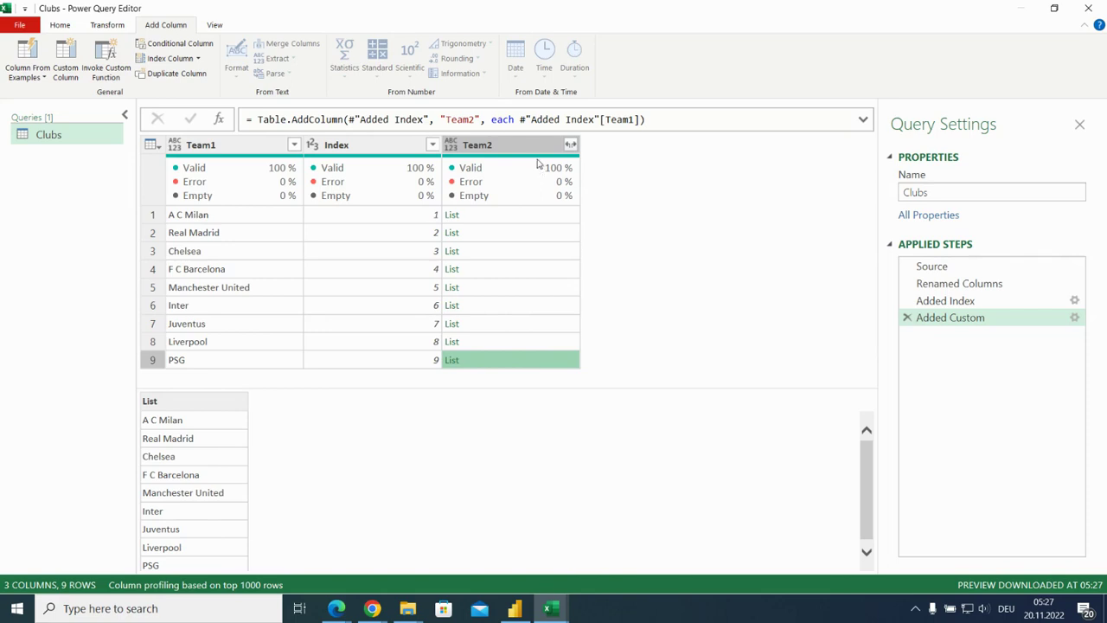
Wrap the #"Added Index"[Team1] reference in the Team2 formula in a List.Skip function.
left_click(515, 119)
double_click(514, 120)
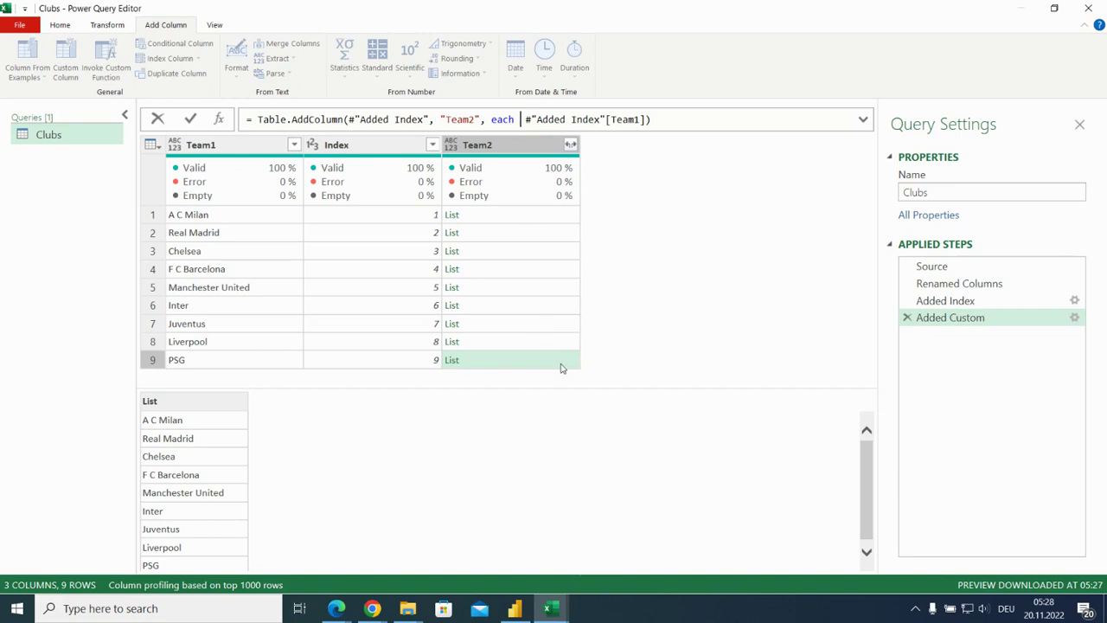
key("ctrl+space")
type("s")
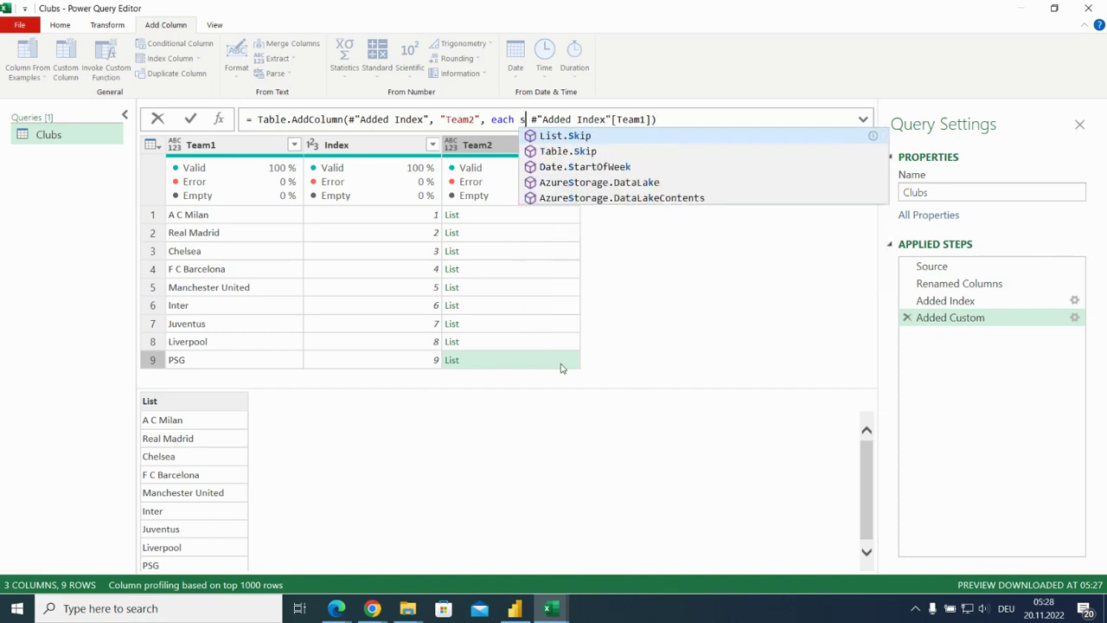
type("kip")
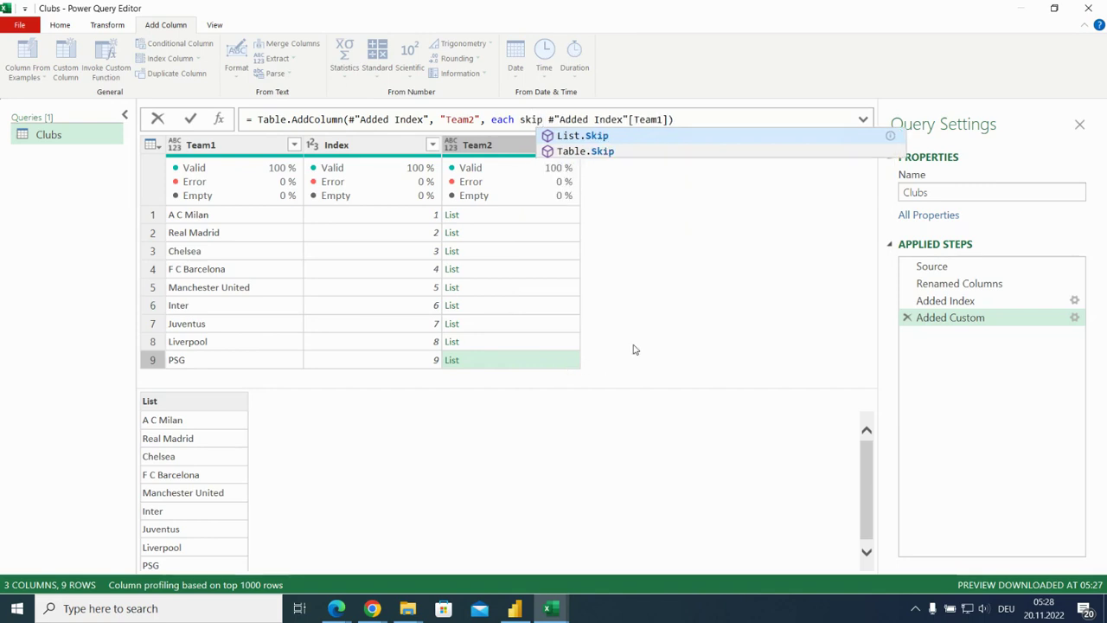
left_click(615, 137)
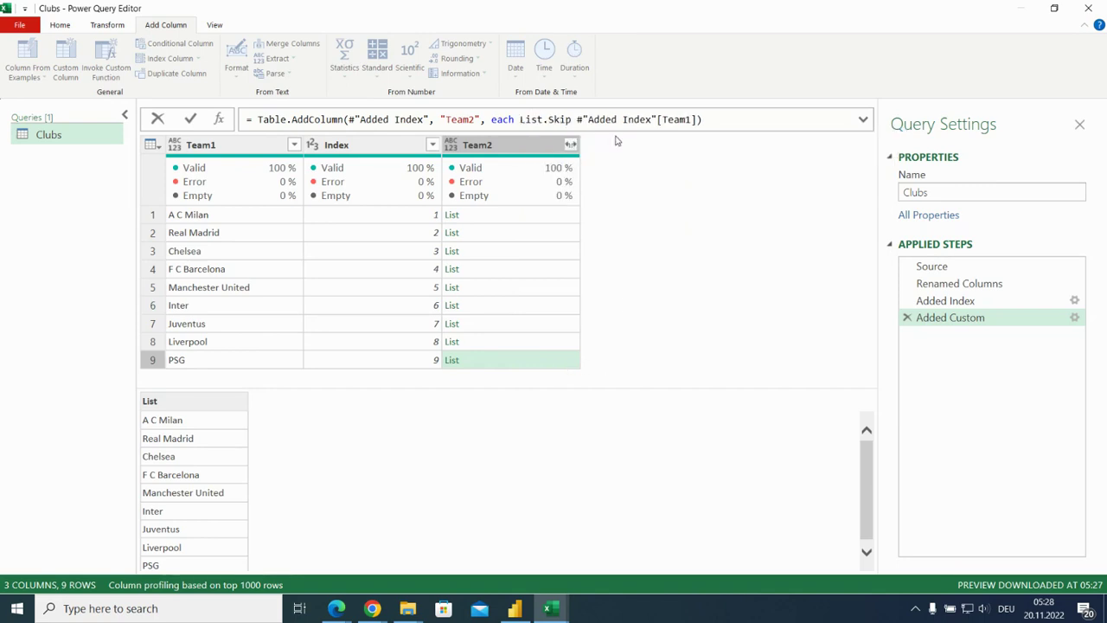
key("Delete")
type("(")
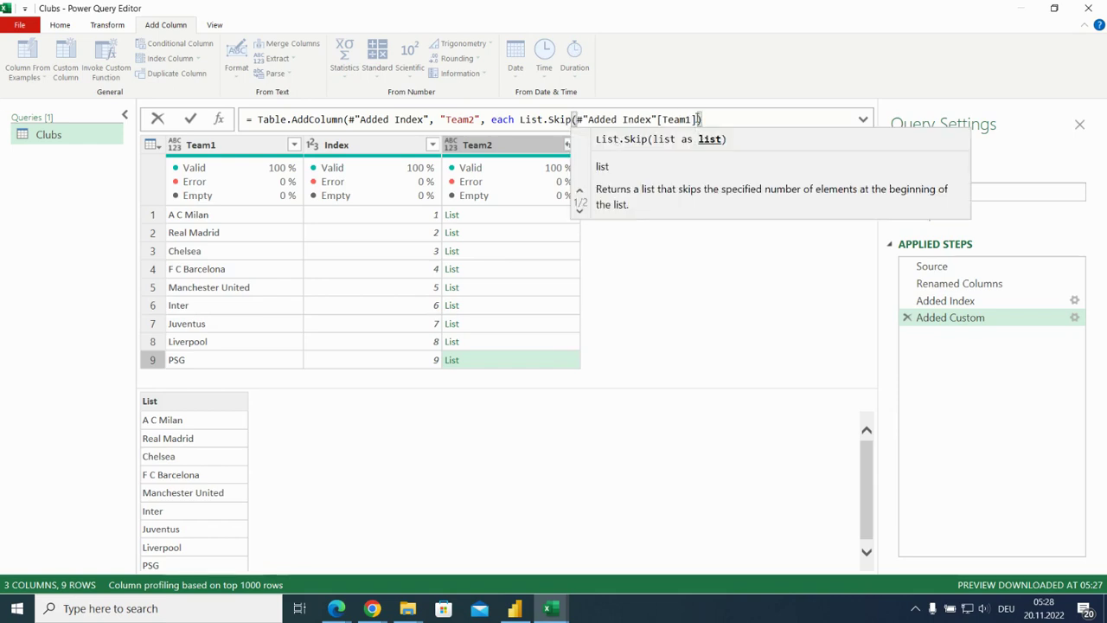
Add [Index] as the second List.Skip argument, close its parenthesis and apply the Team2 formula.
left_click(698, 119)
type(", ")
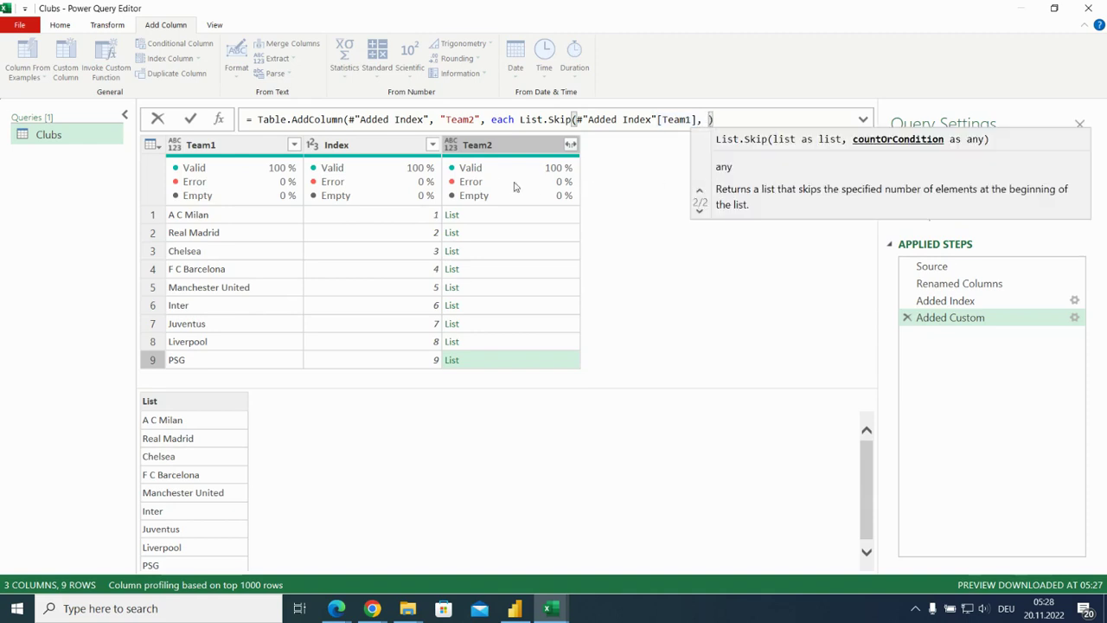
type("[")
type("Index")
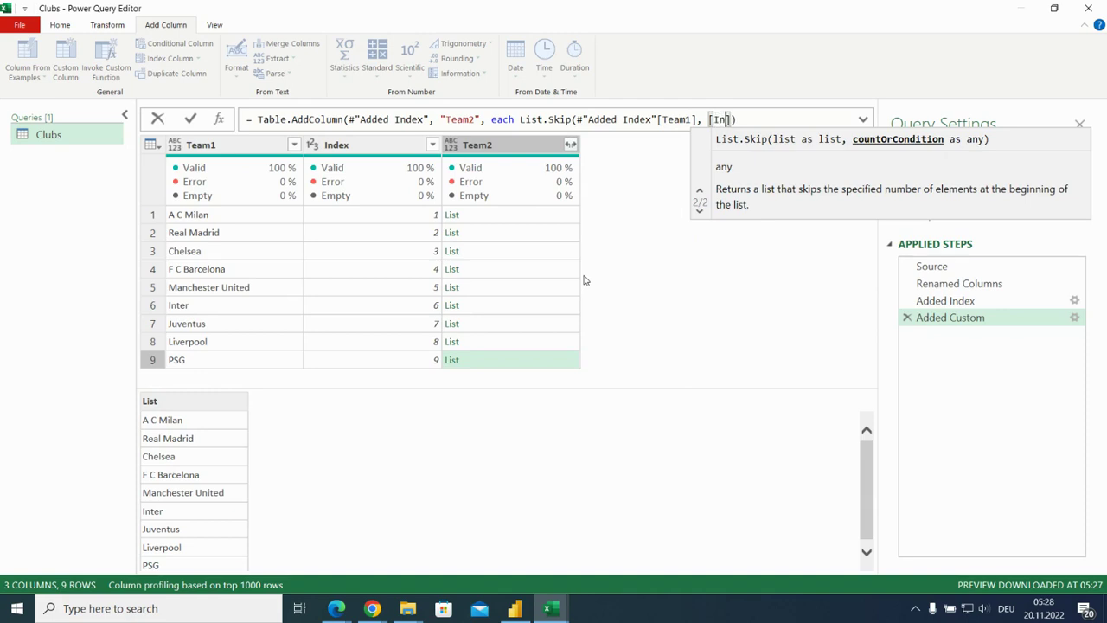
type("0")
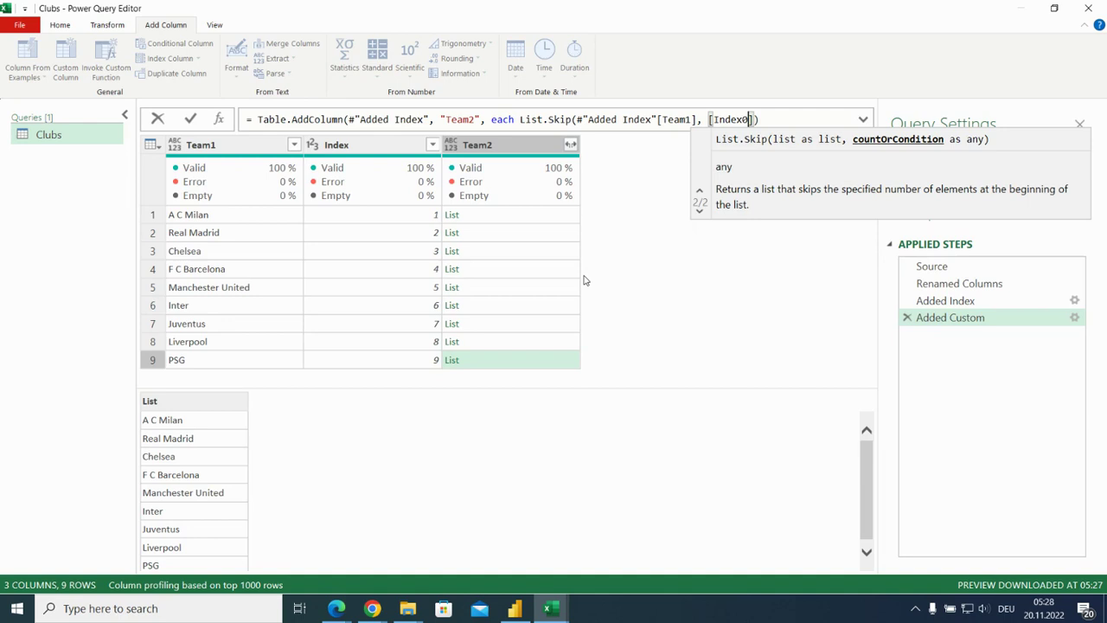
key("BackSpace")
key("Right")
type(")")
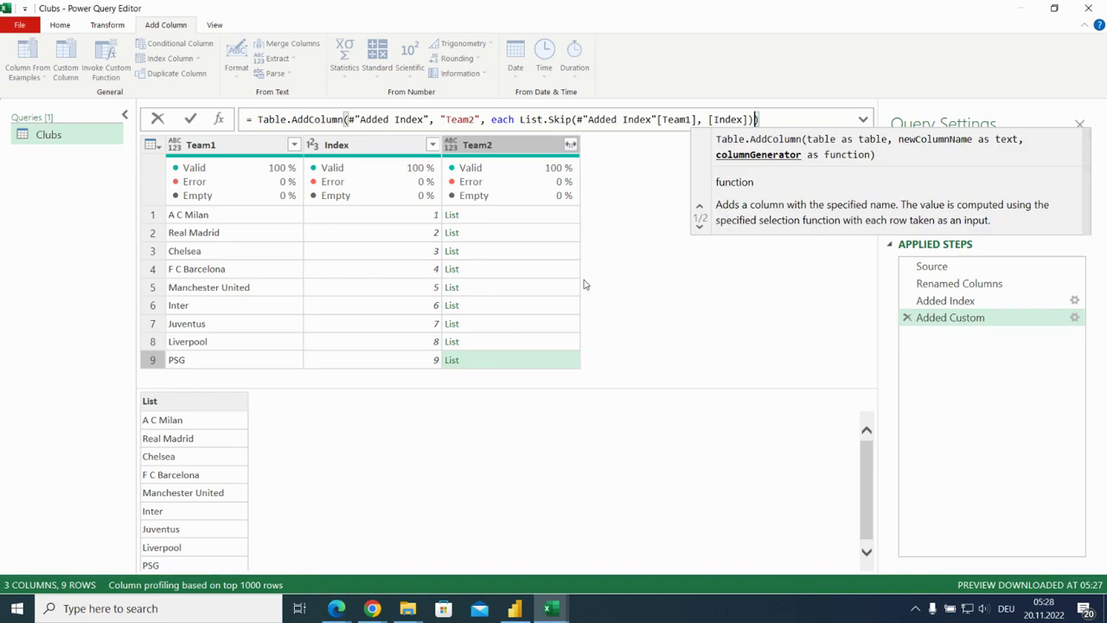
key("Return")
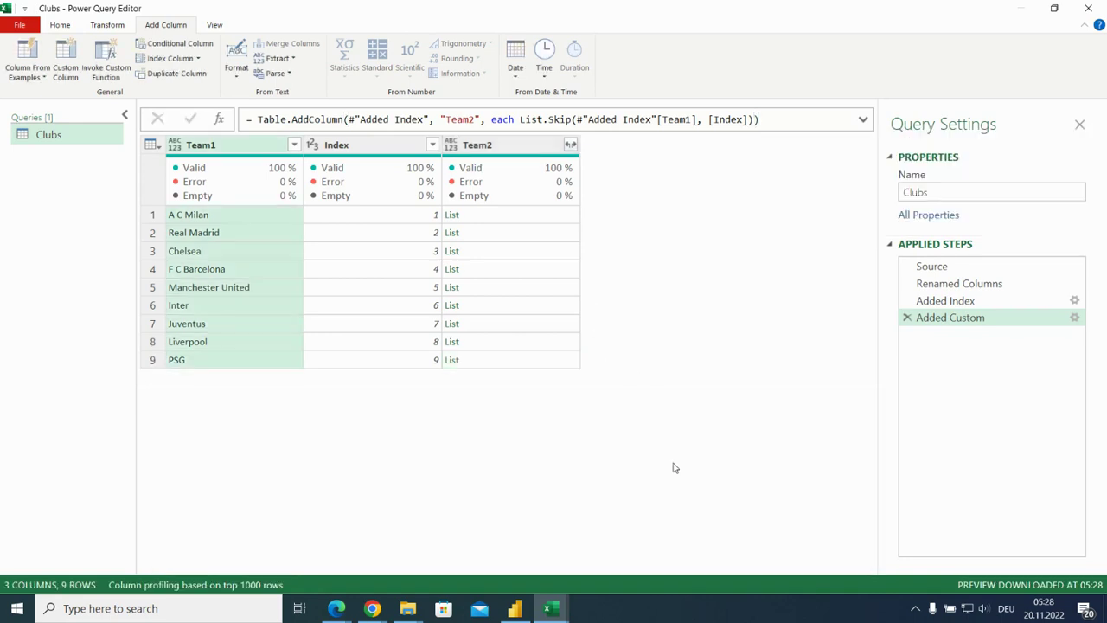
Preview the Team2 lists for rows 1 to 6 to check which clubs remain for each team.
left_click(540, 220)
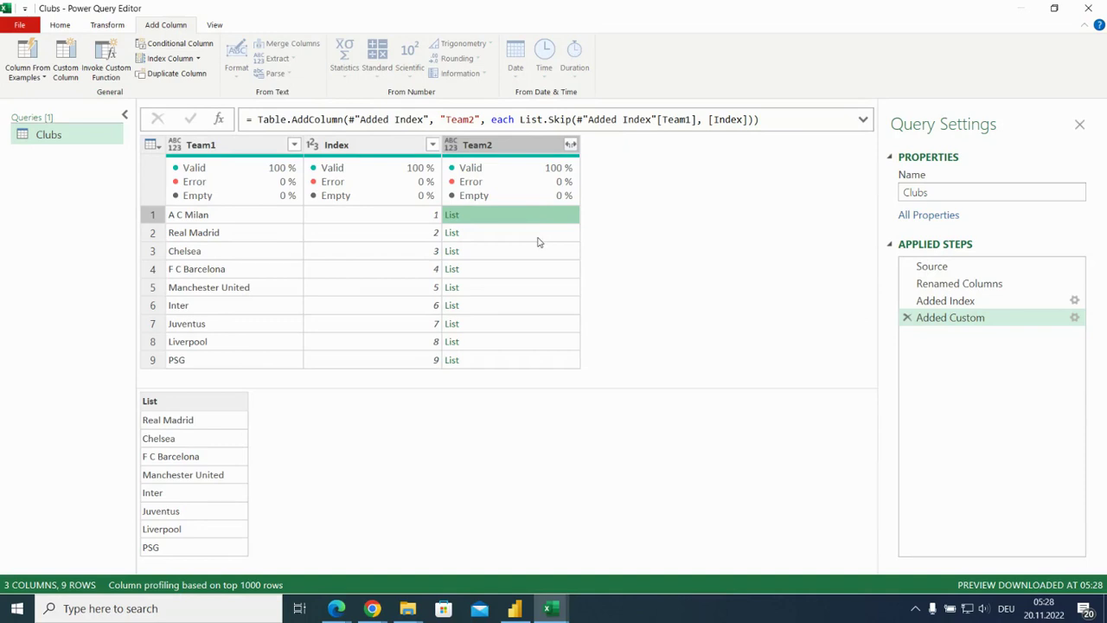
left_click(541, 234)
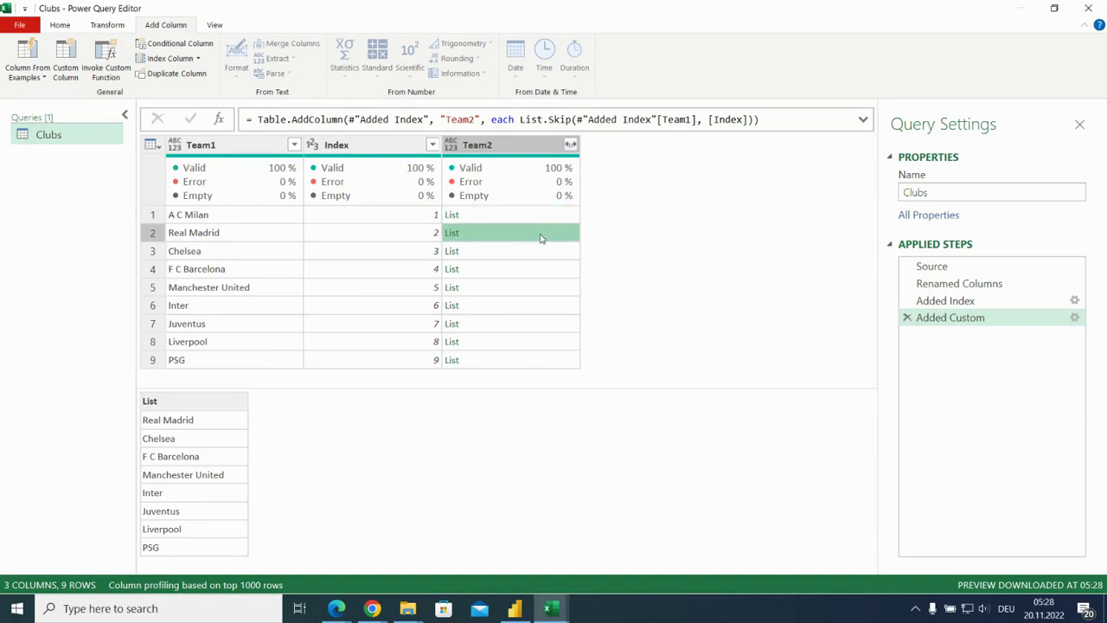
left_click(542, 251)
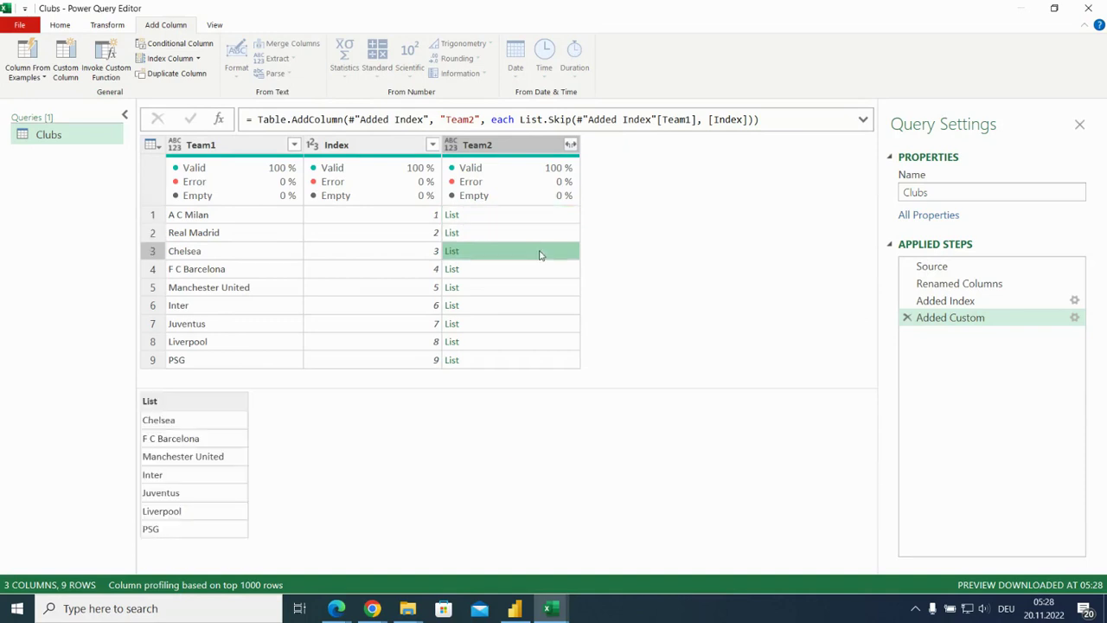
left_click(538, 270)
left_click(539, 288)
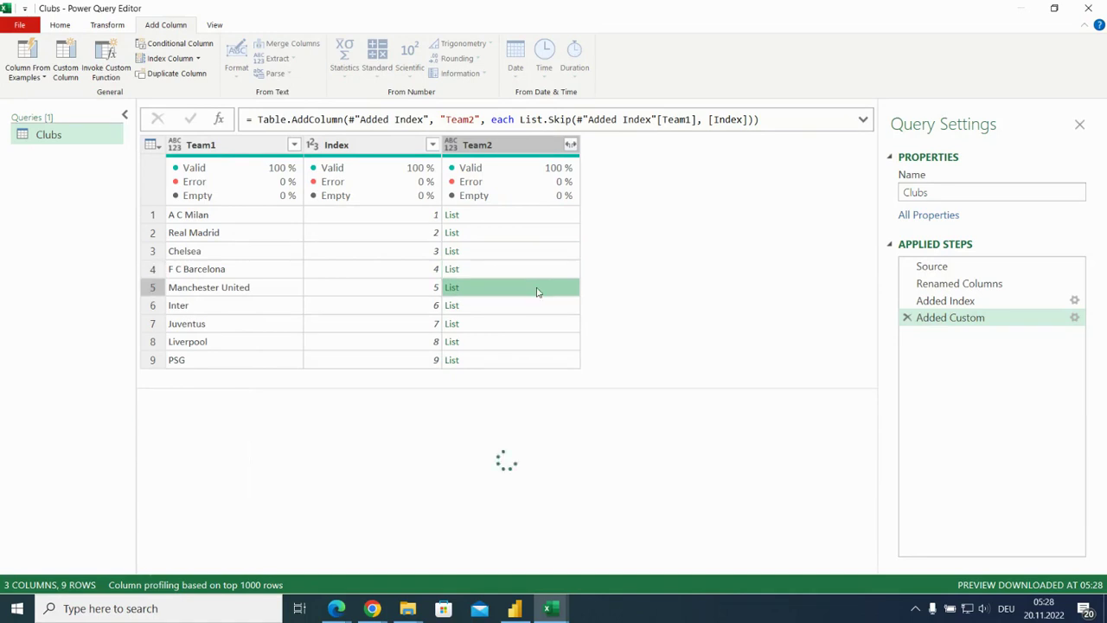
left_click(534, 308)
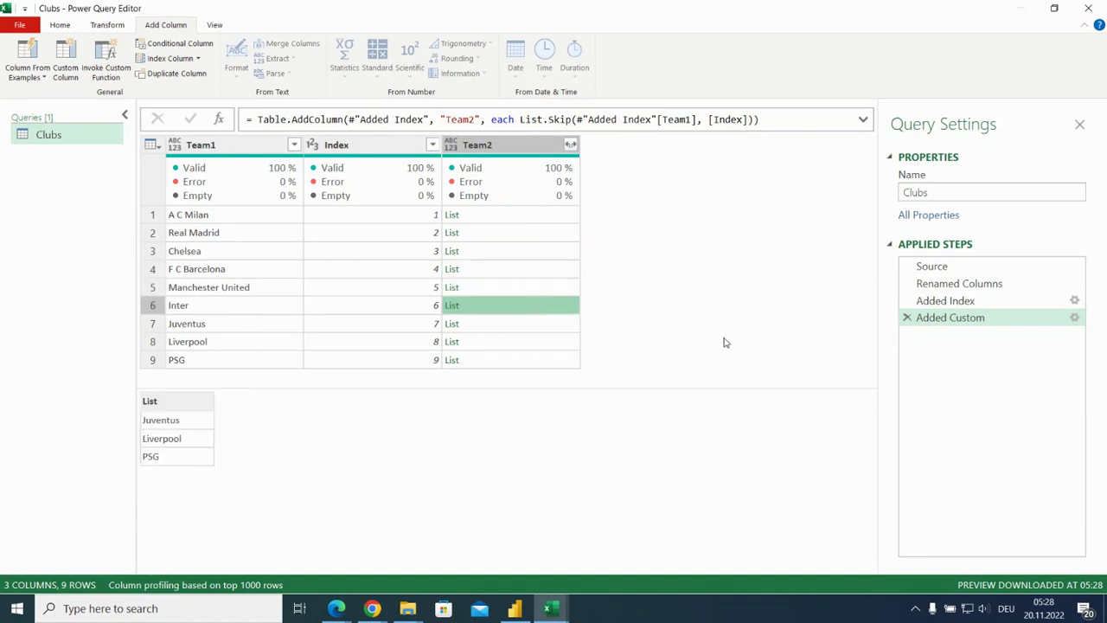
Expand the Team2 lists to new rows and check the last PSG row of the resulting pairings.
left_click(570, 145)
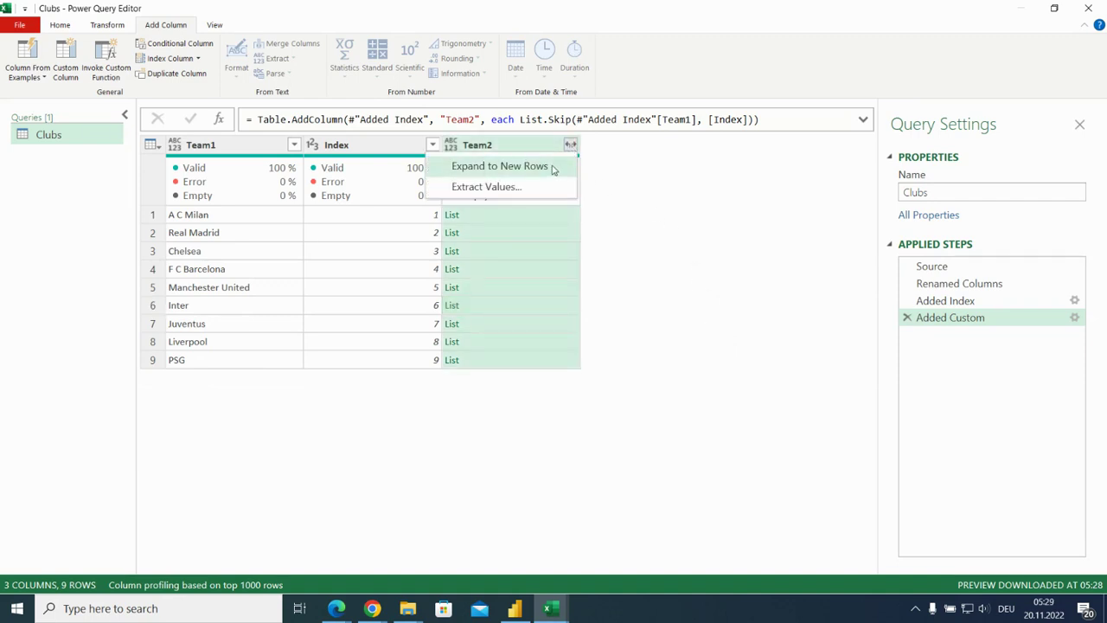
left_click(554, 169)
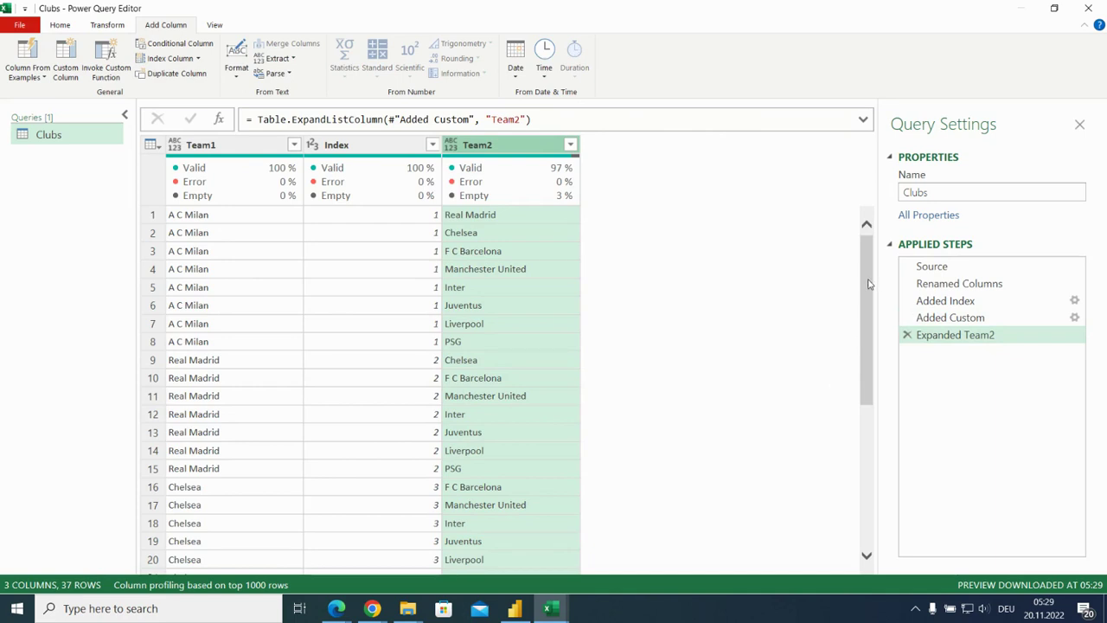
left_click_drag(869, 284, 868, 433)
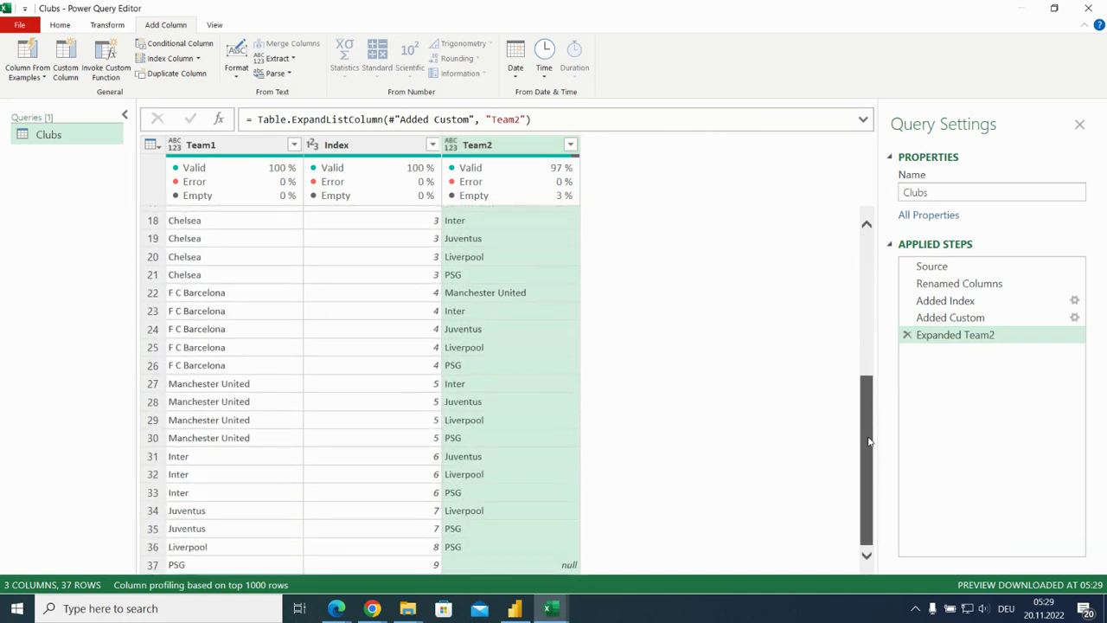
left_click(215, 565)
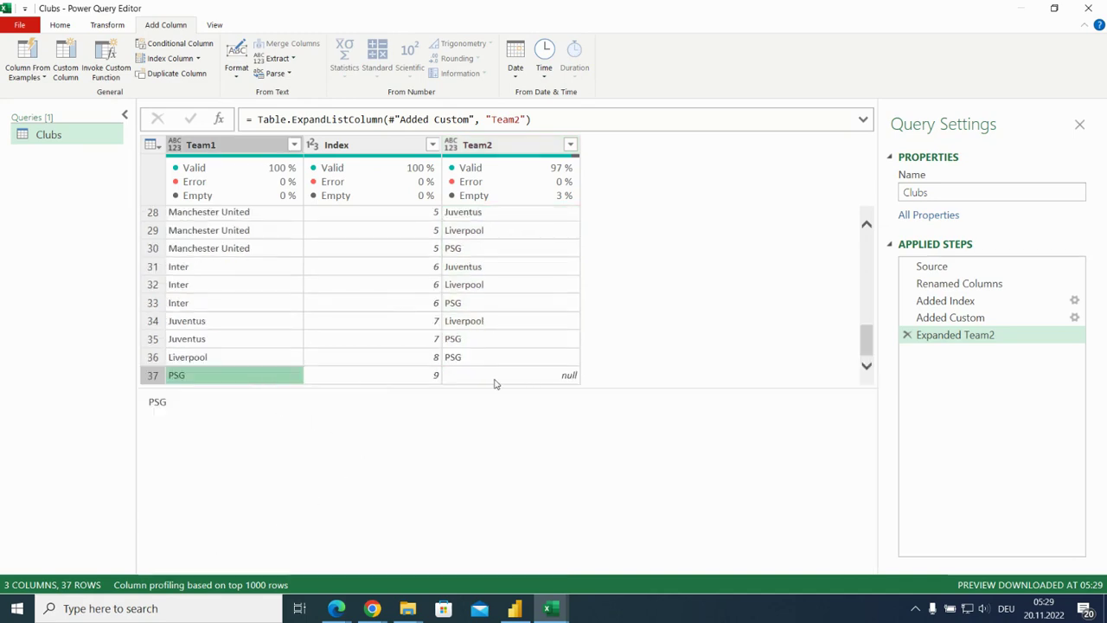
Filter the null value out of the Team2 column and remove the Index column.
left_click(570, 145)
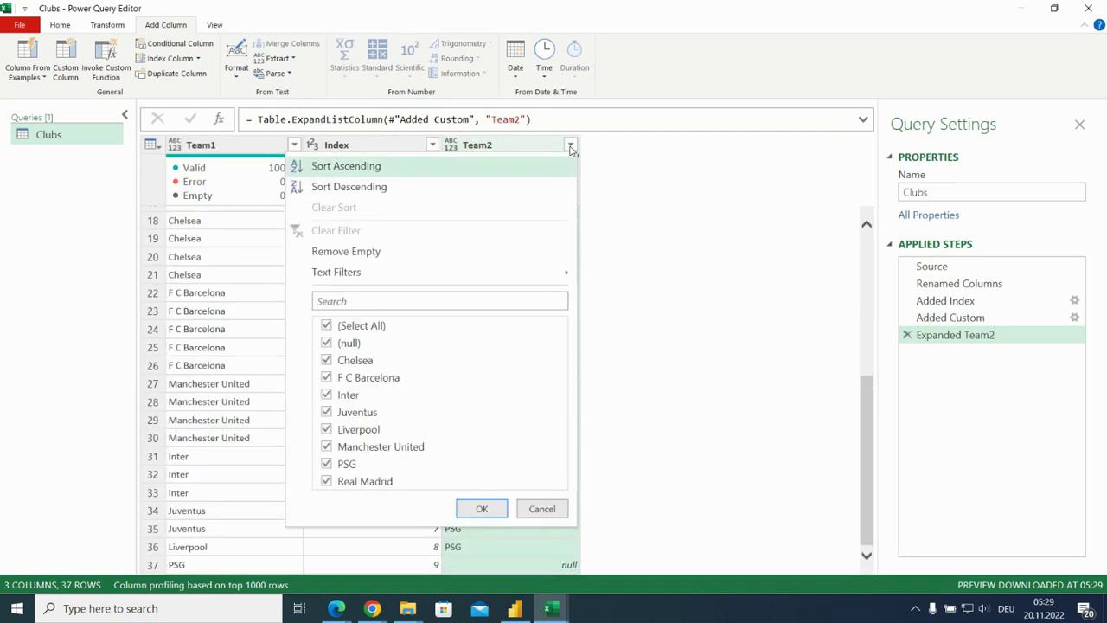
left_click(332, 342)
left_click(475, 508)
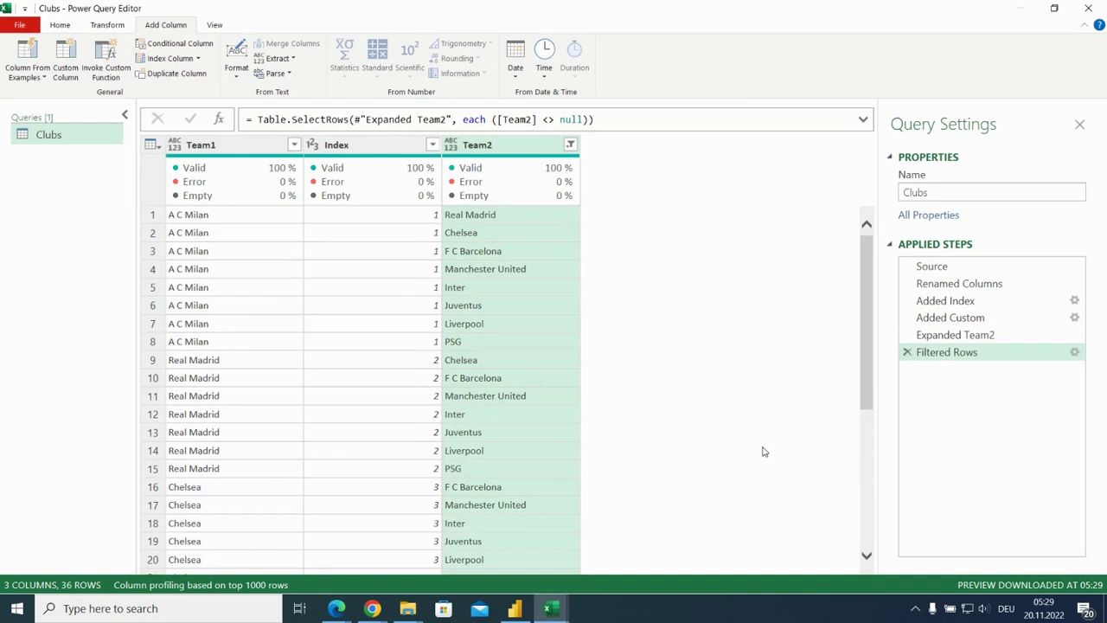
left_click(391, 147)
key("Delete")
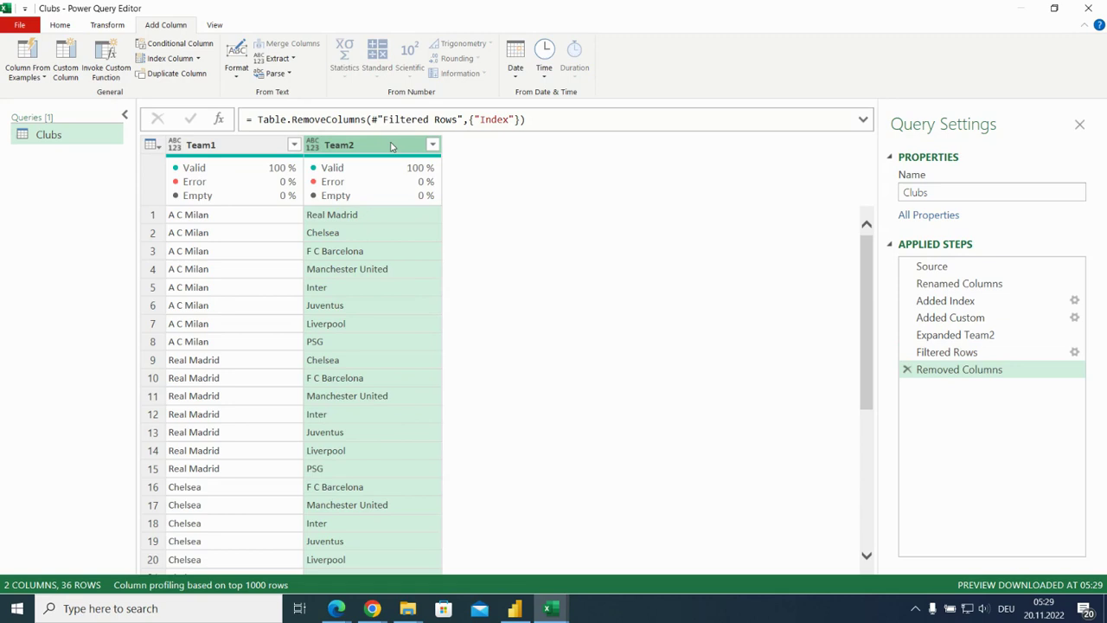
Close the query editor using Close & Load To so the import destination can be chosen.
left_click(61, 27)
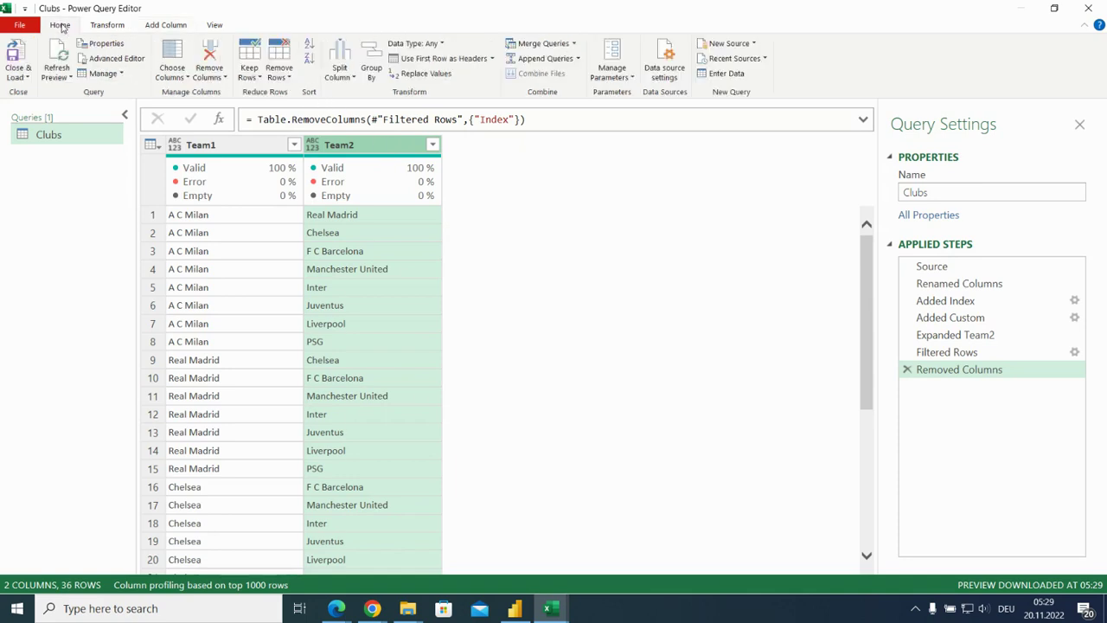
left_click(27, 77)
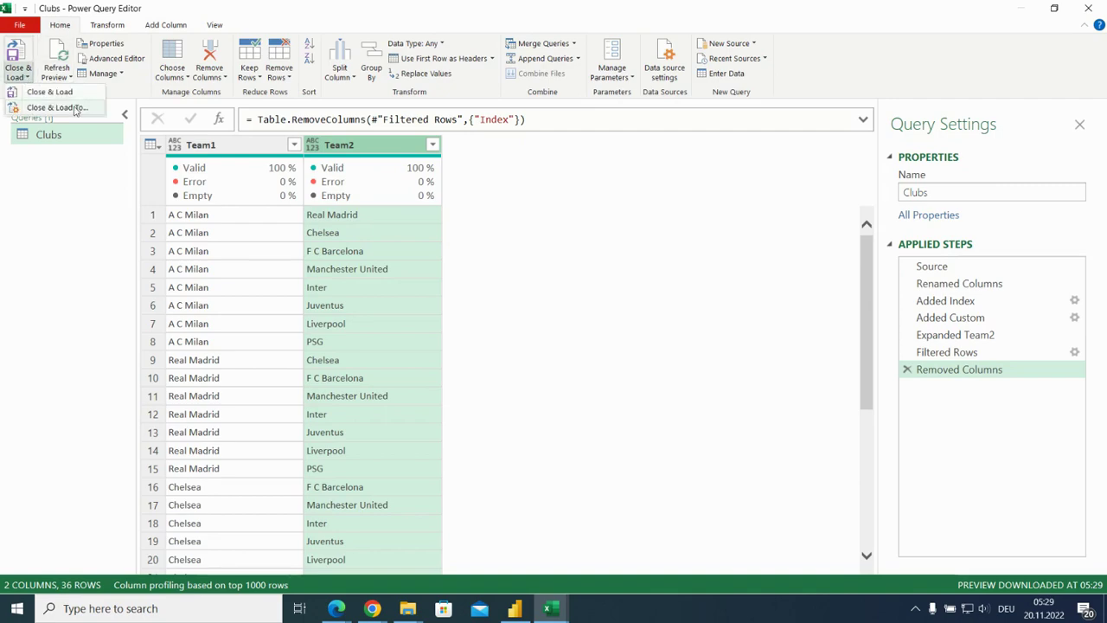
left_click(51, 91)
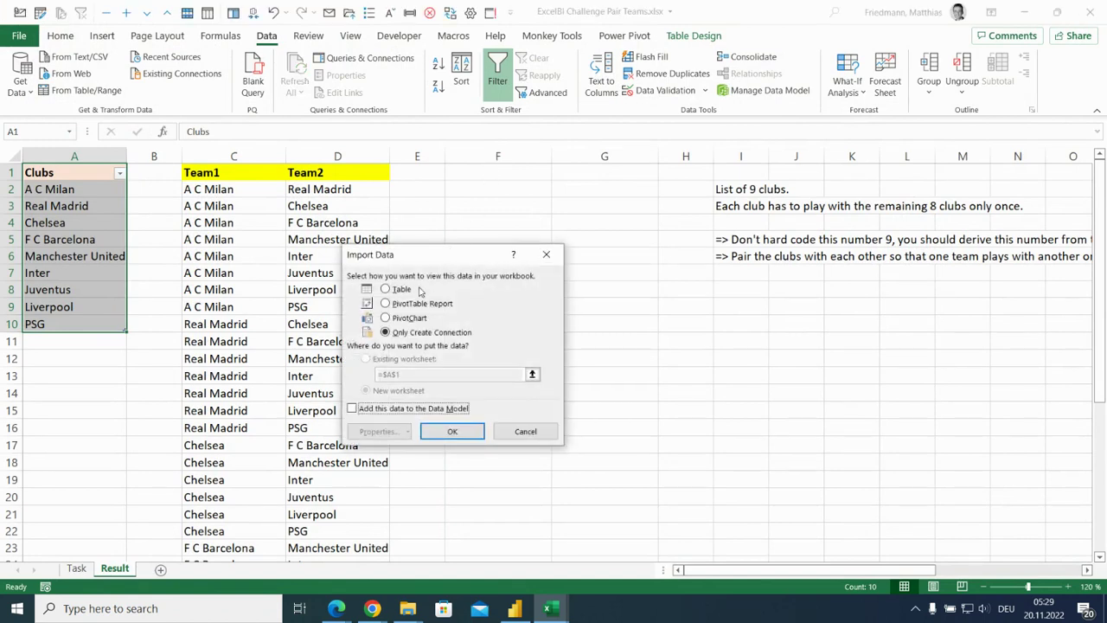
Load the pairings as a table at cell F1 of the existing worksheet, then dismiss the Queries & Connections pane.
left_click(386, 288)
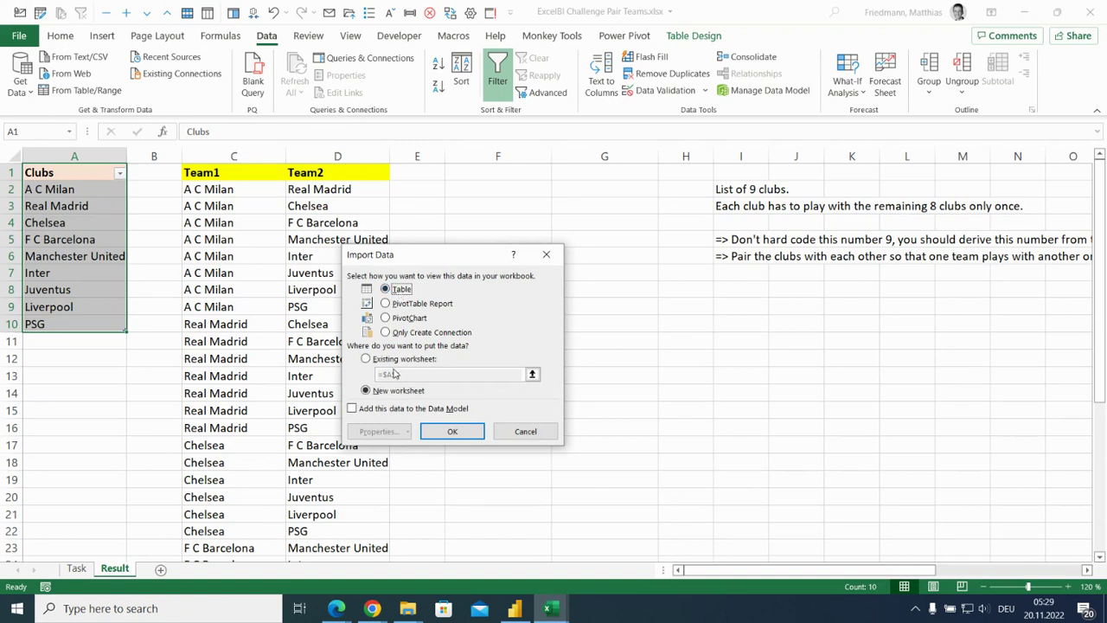
left_click(385, 359)
left_click_drag(388, 375, 422, 376)
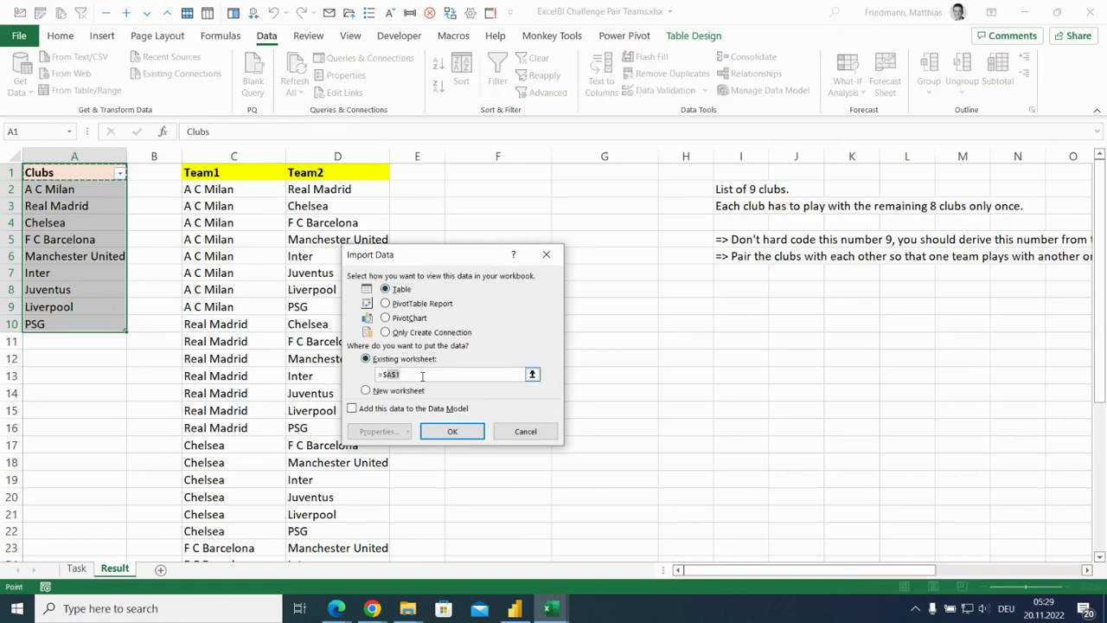
type("f")
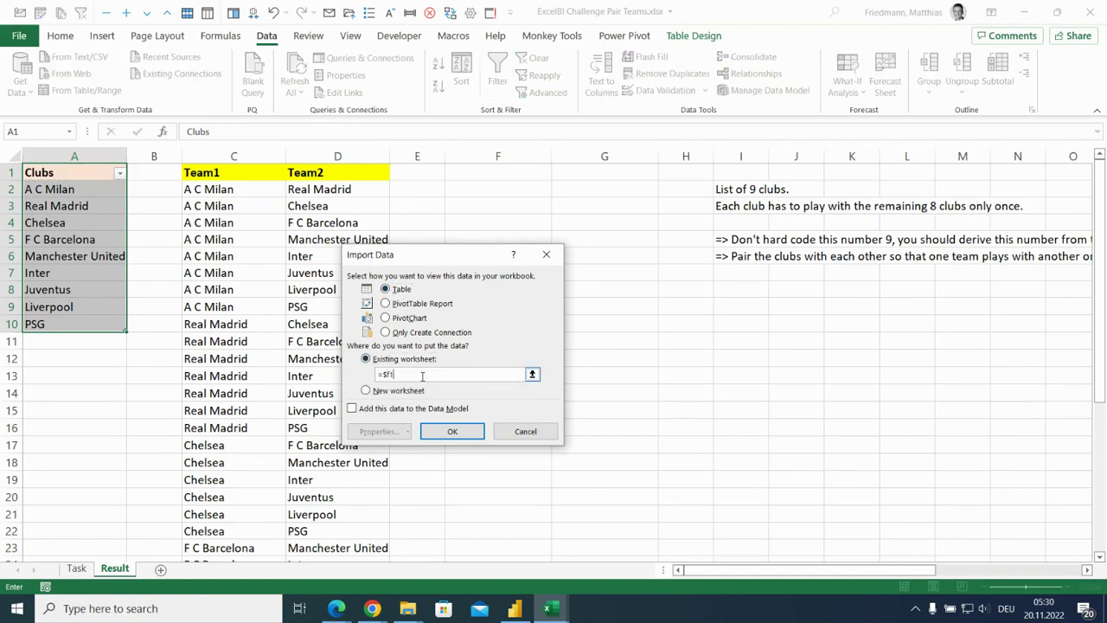
type("1")
left_click(450, 429)
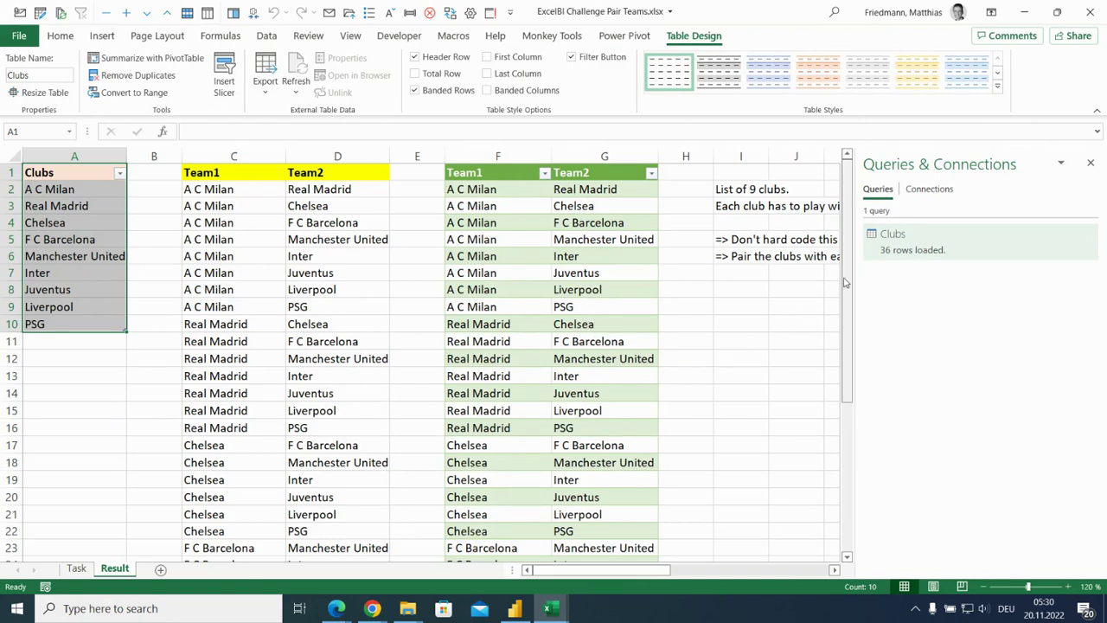
left_click_drag(848, 282, 850, 224)
left_click(1091, 163)
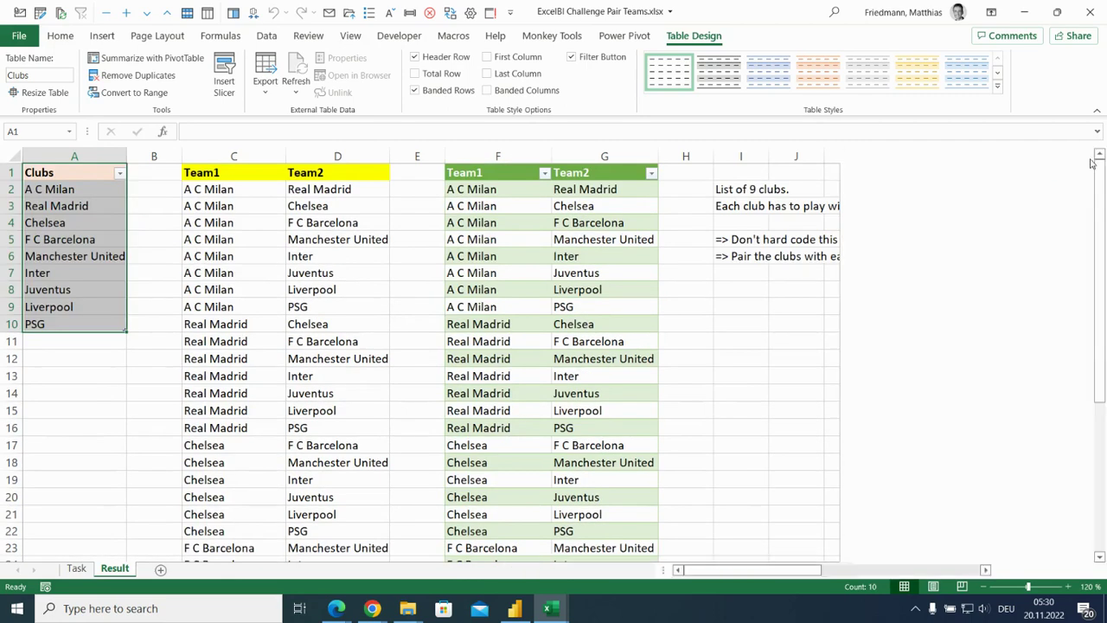